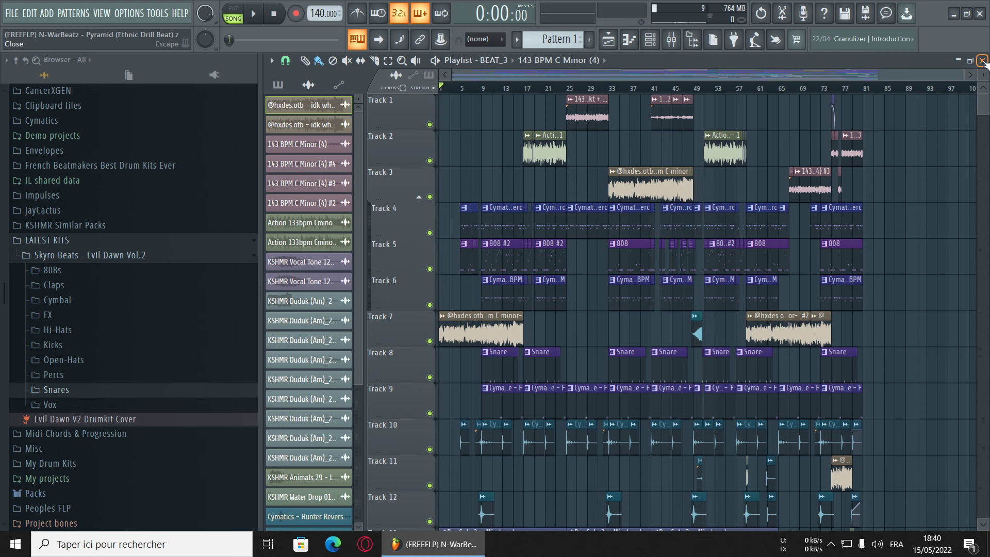
# - Close the Playlist, audition the two "idk what to call this" loop channels and examine the pitch and time stretching of #2
pyautogui.click(982, 61)
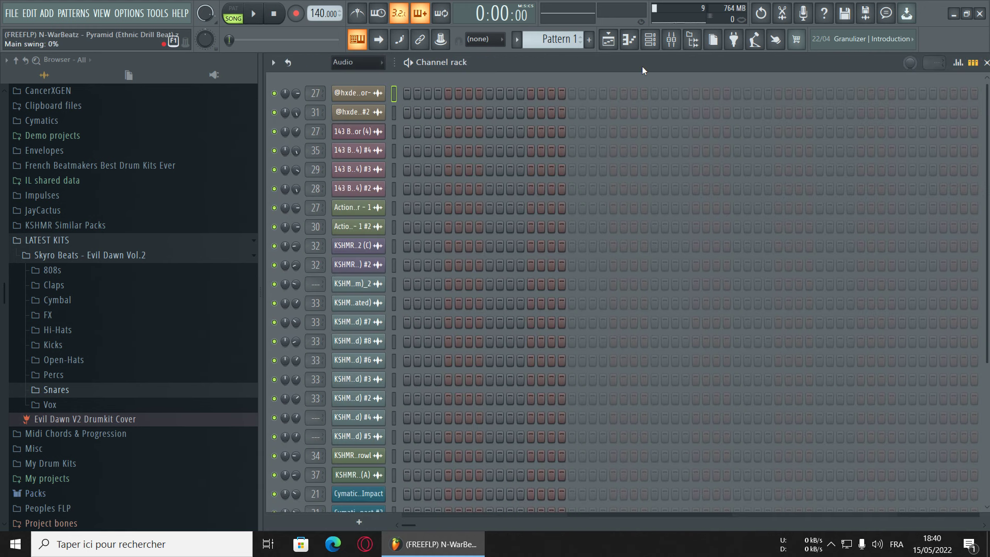
pyautogui.press('a')
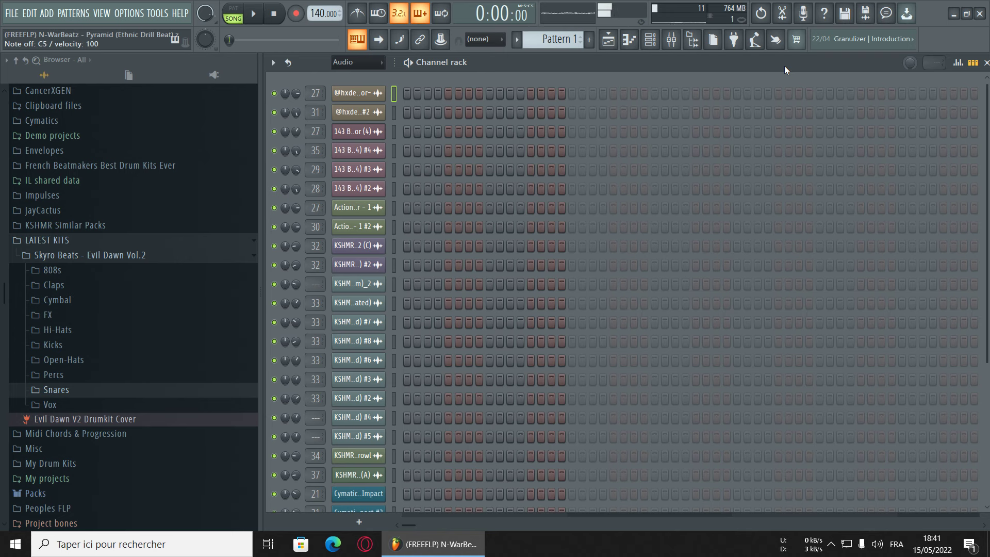
pyautogui.press('Down')
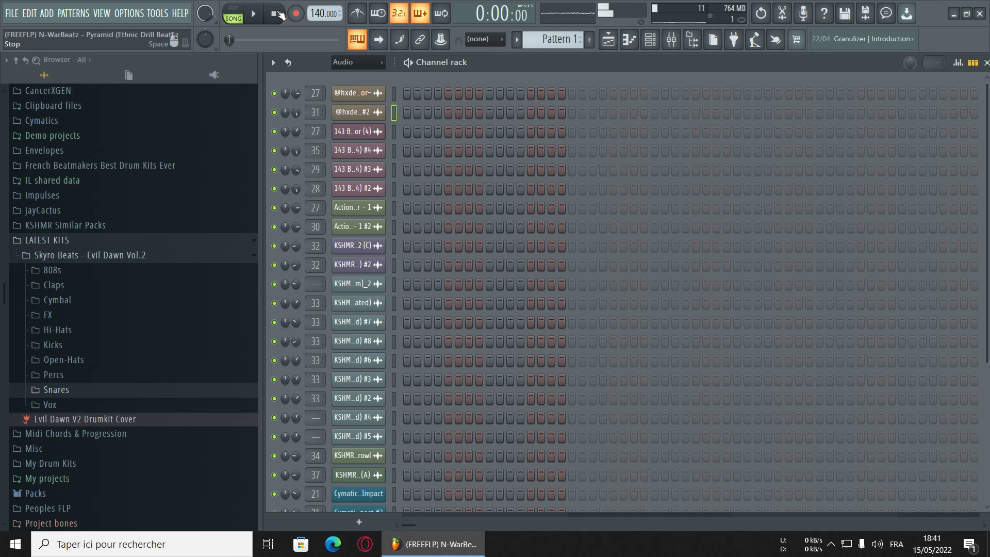
pyautogui.click(367, 112)
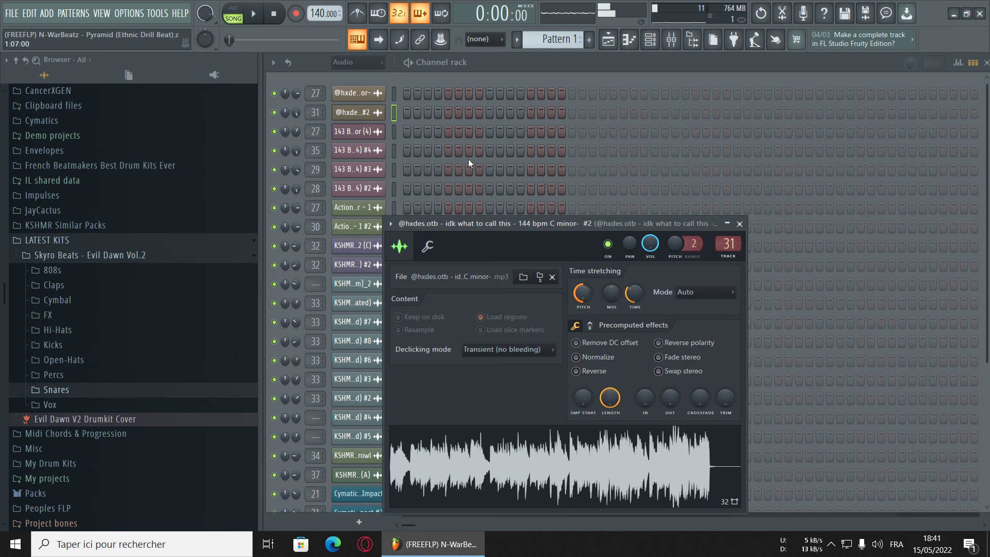
pyautogui.press('q')
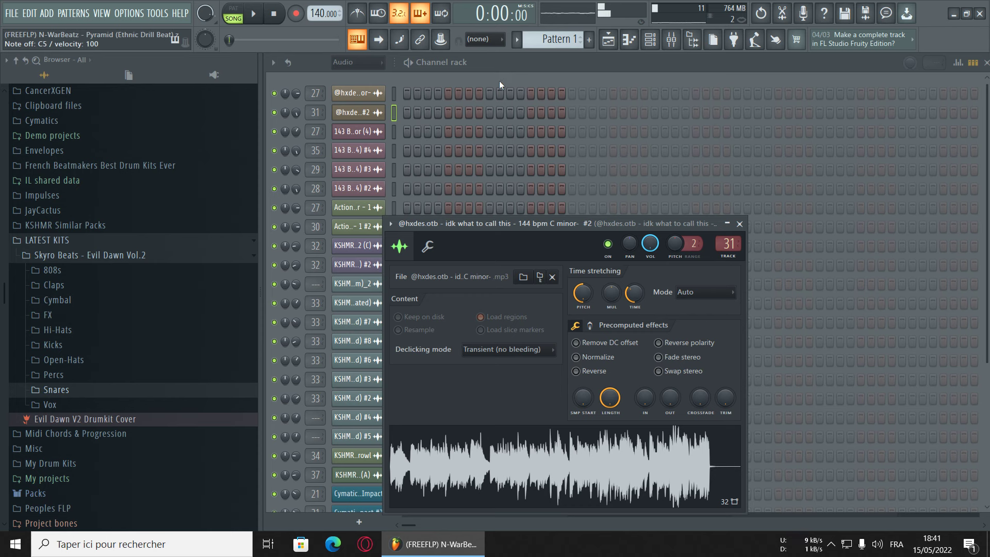
pyautogui.click(377, 115)
pyautogui.click(378, 115)
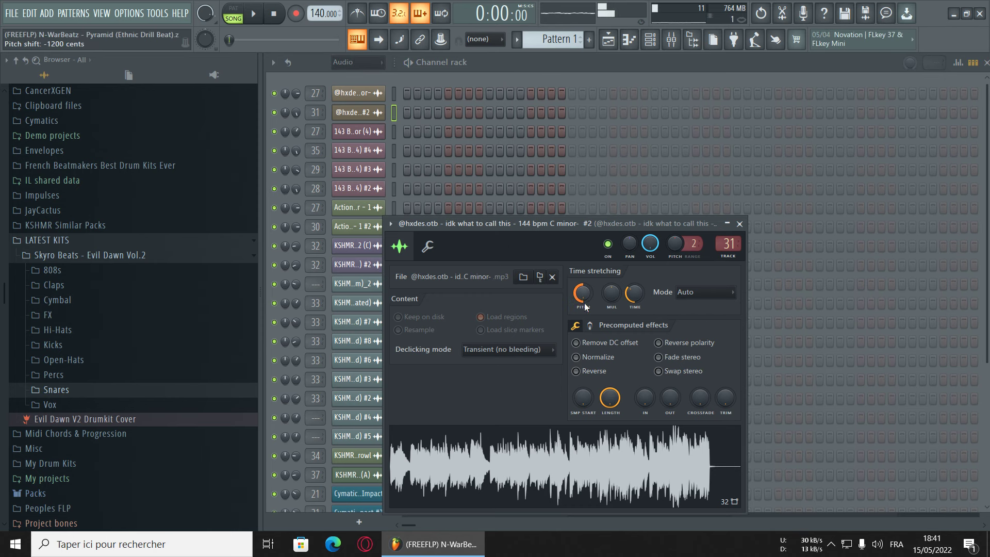
pyautogui.click(575, 60)
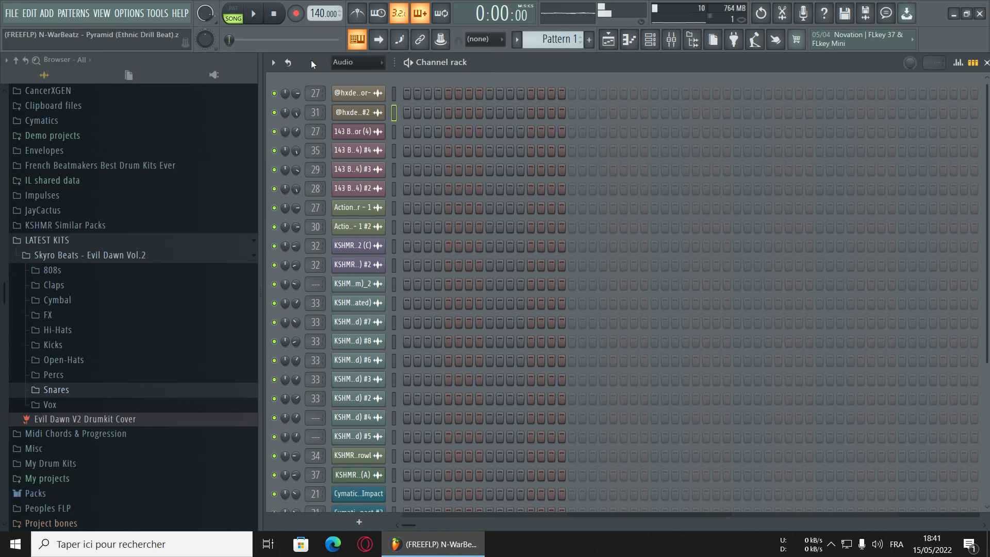
# - Audition the 143 BPM C Minor (4) channel and examine its time stretching and pitch settings
pyautogui.click(395, 133)
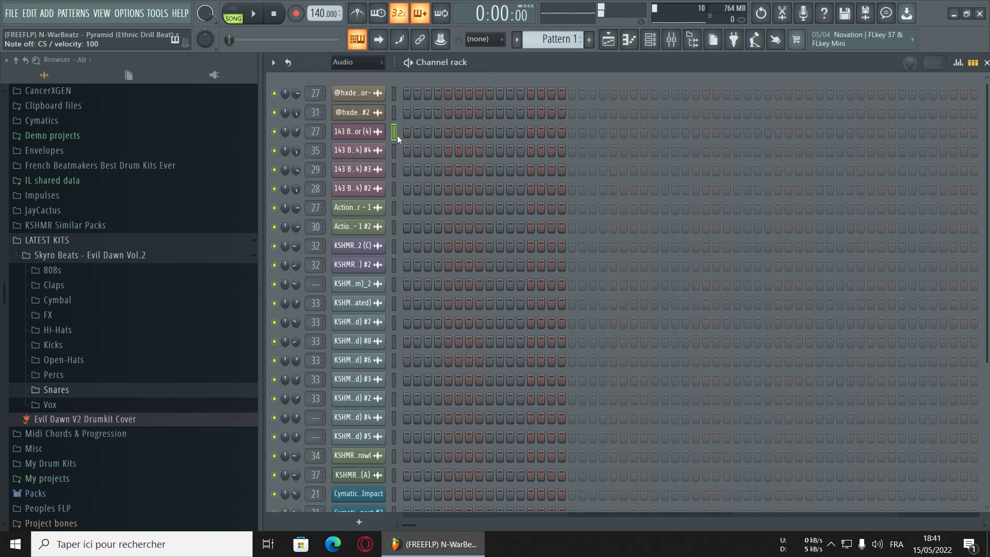
pyautogui.click(368, 132)
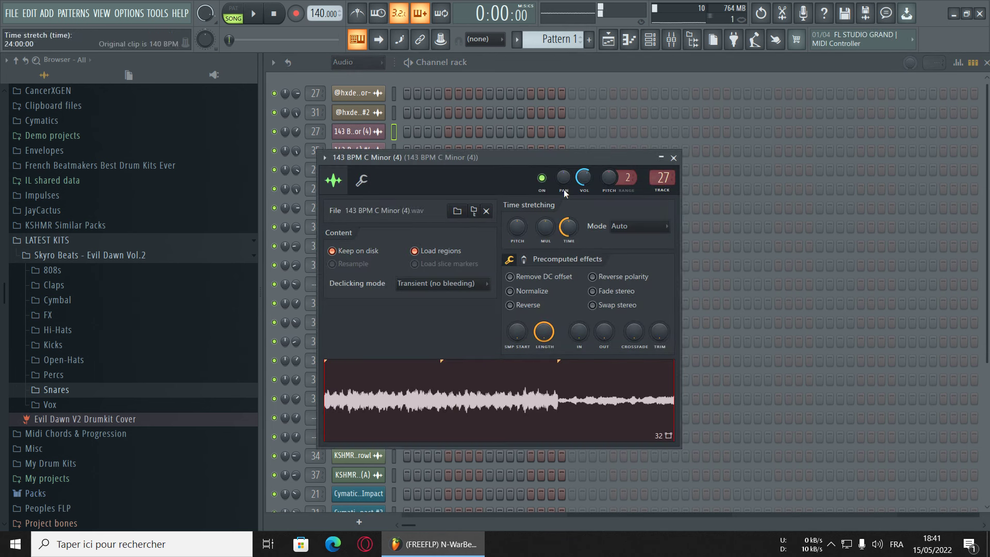
pyautogui.click(537, 73)
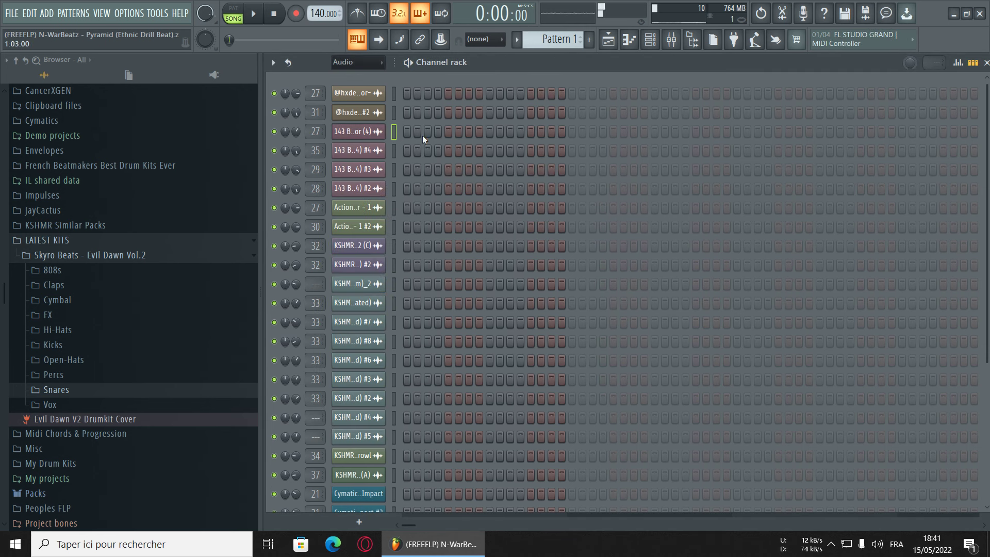
pyautogui.click(365, 133)
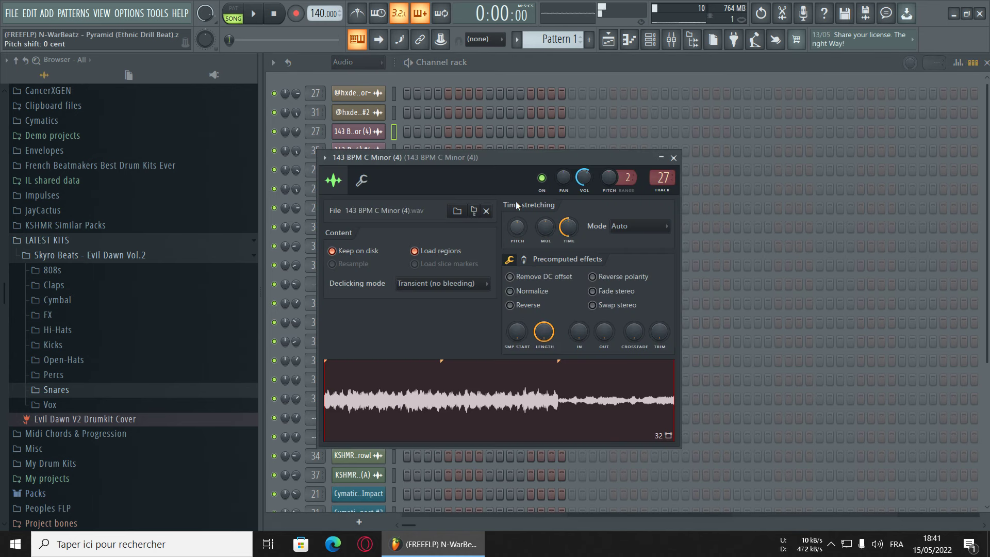
pyautogui.click(506, 70)
# - Examine the sampler settings of 143 BPM C Minor (4) #4 and the ShaperBox2 effect on its mixer track
pyautogui.click(361, 150)
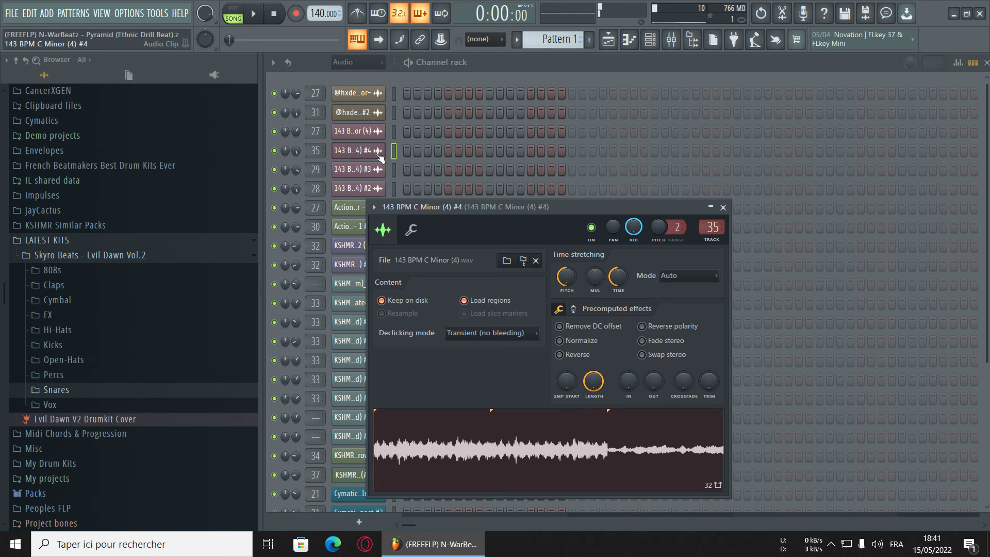
pyautogui.click(671, 40)
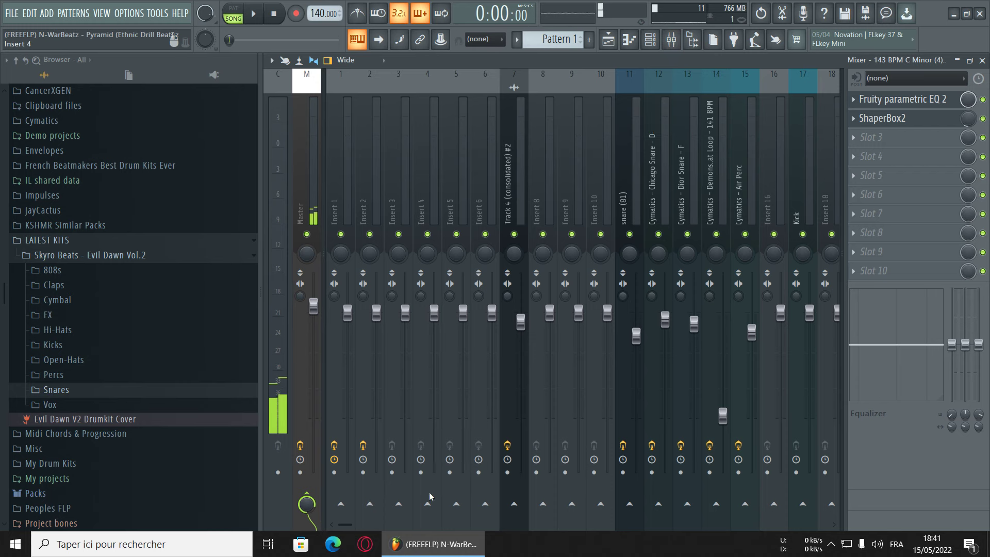
pyautogui.moveTo(348, 525); pyautogui.dragTo(486, 524)
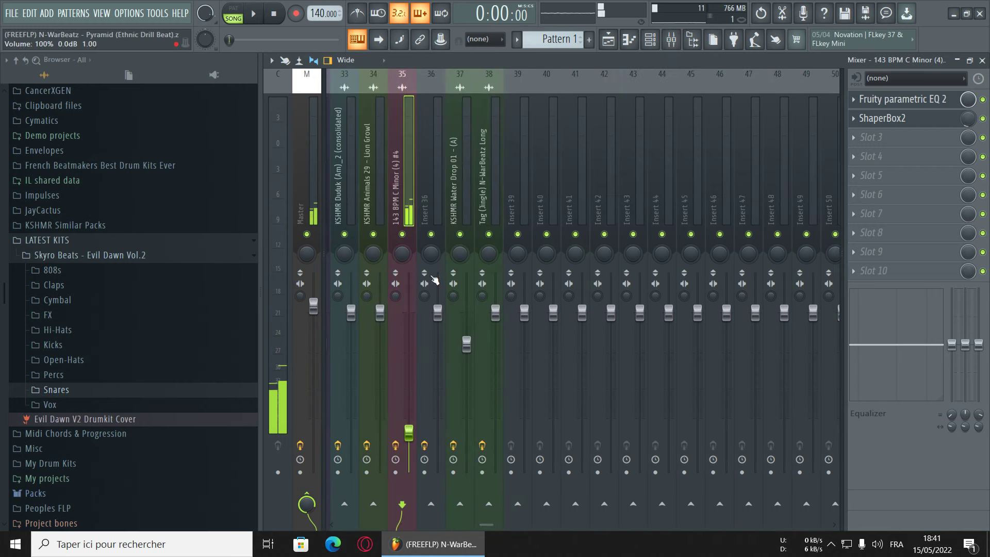
pyautogui.click(910, 123)
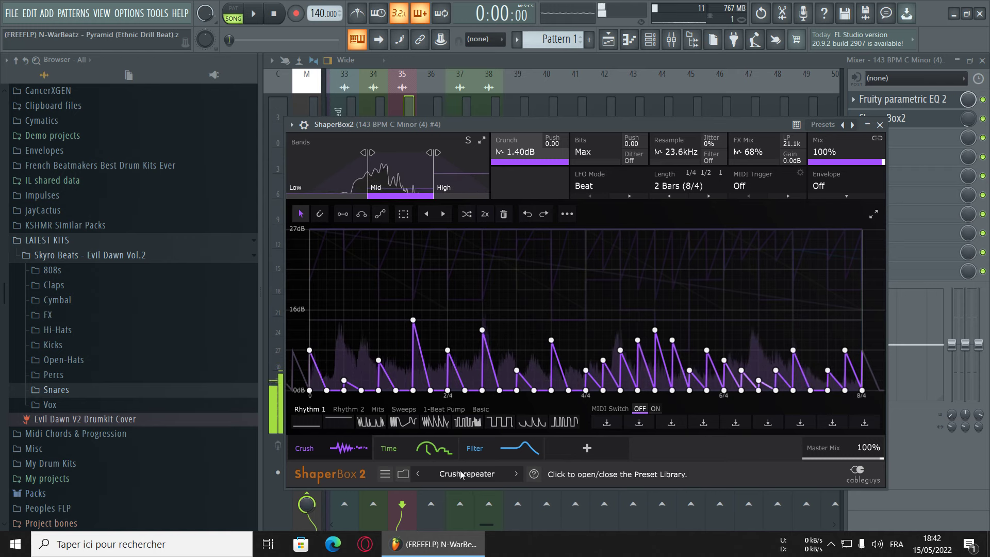
pyautogui.click(880, 125)
pyautogui.click(982, 61)
pyautogui.click(652, 70)
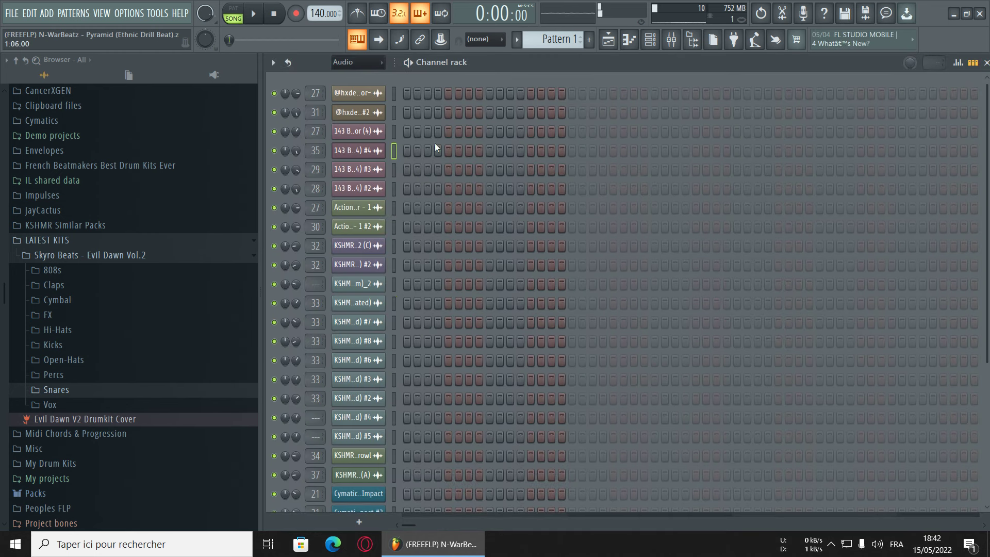
# - Audition 143 BPM C Minor (4) #3 and examine its sampler settings and the Tremolator effect on its mixer track
pyautogui.click(394, 170)
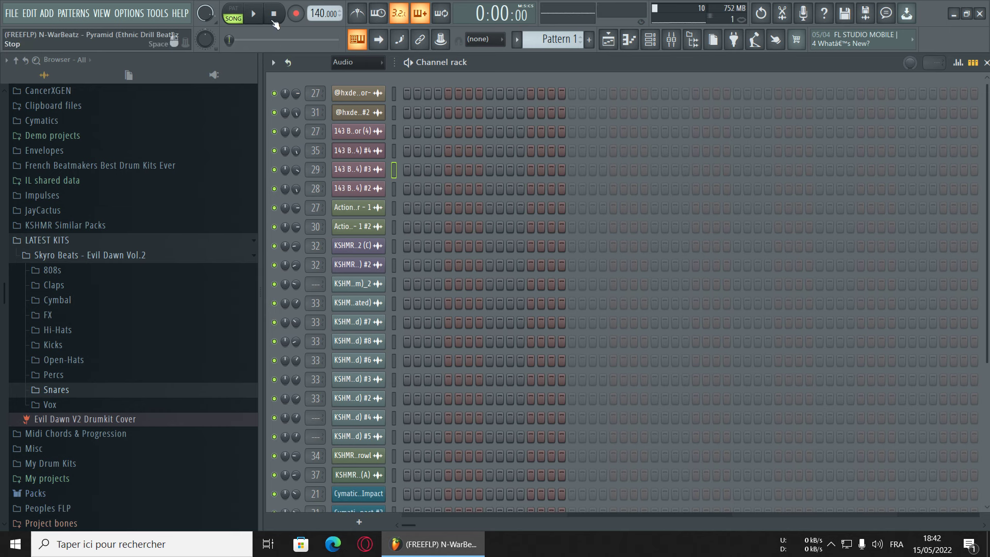
pyautogui.click(381, 168)
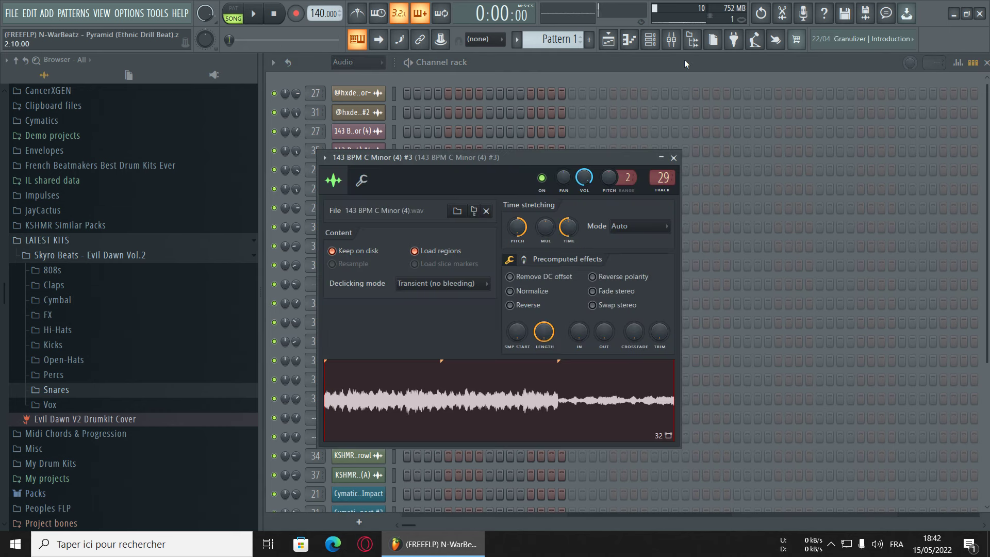
pyautogui.click(671, 39)
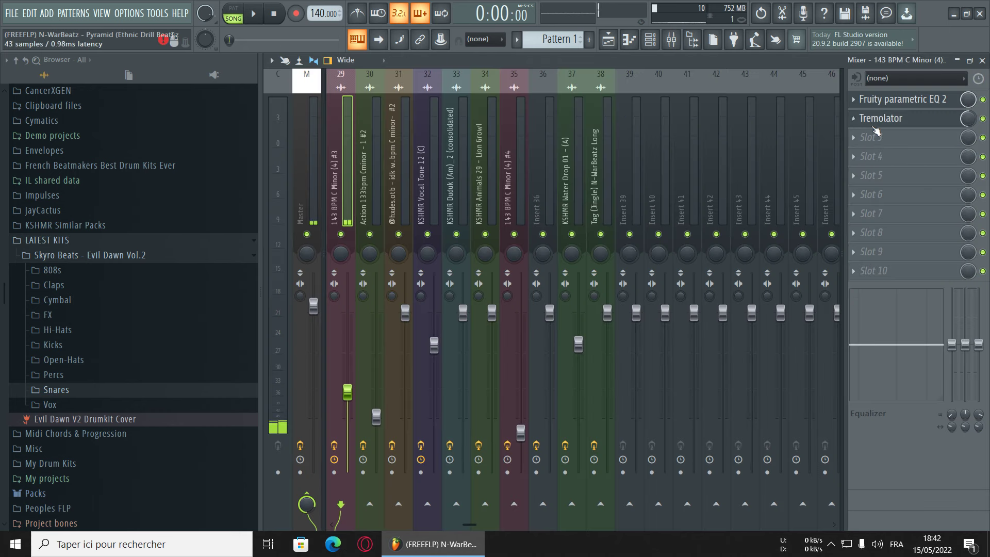
pyautogui.click(877, 121)
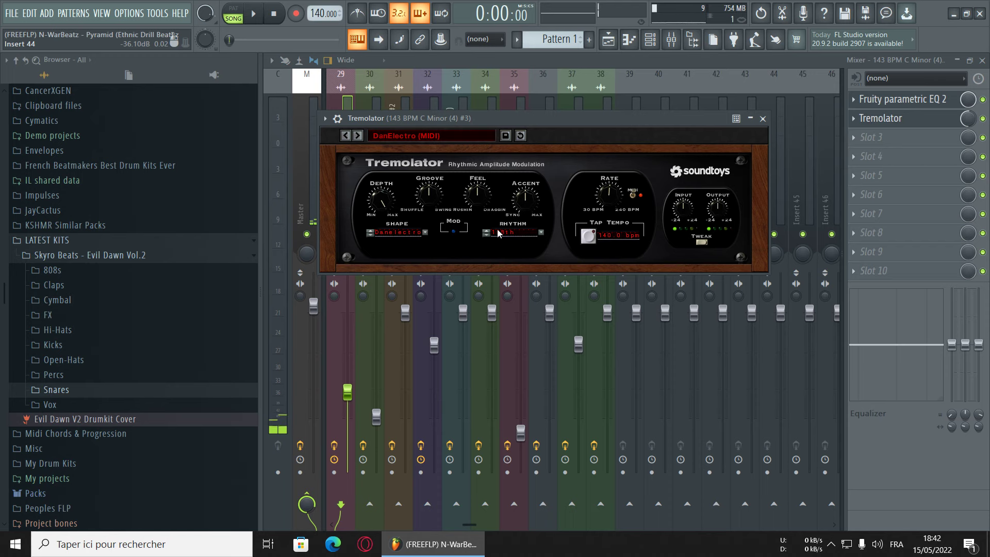
pyautogui.click(891, 58)
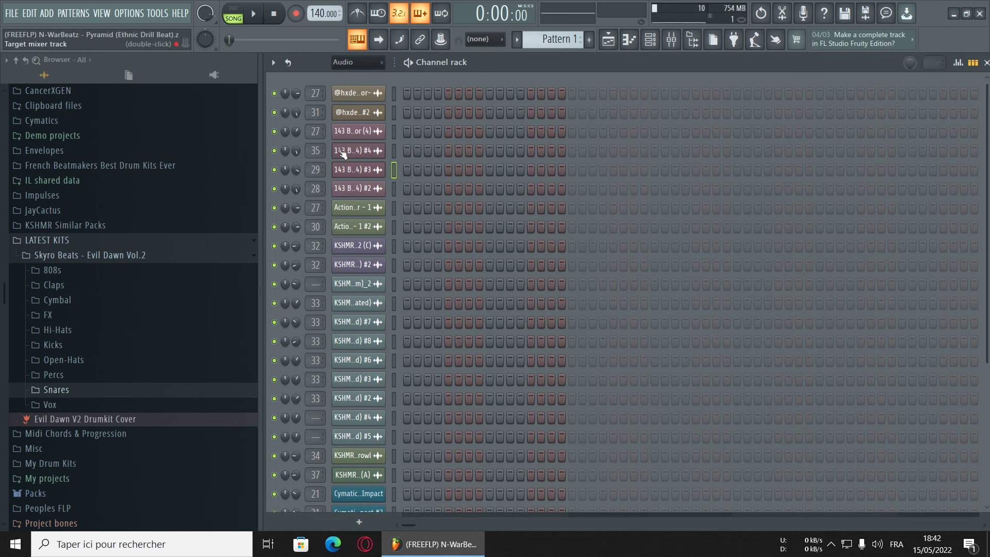
# - Audition 143 BPM C Minor (4) #2 and examine its sampler settings and the Fruity parametric EQ 2 on its mixer track
pyautogui.click(374, 188)
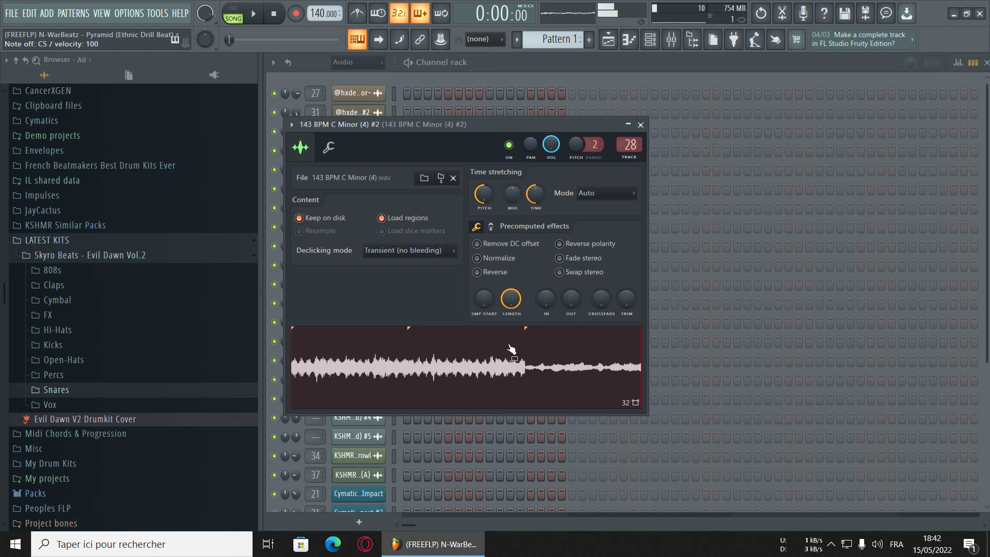
pyautogui.press('Escape')
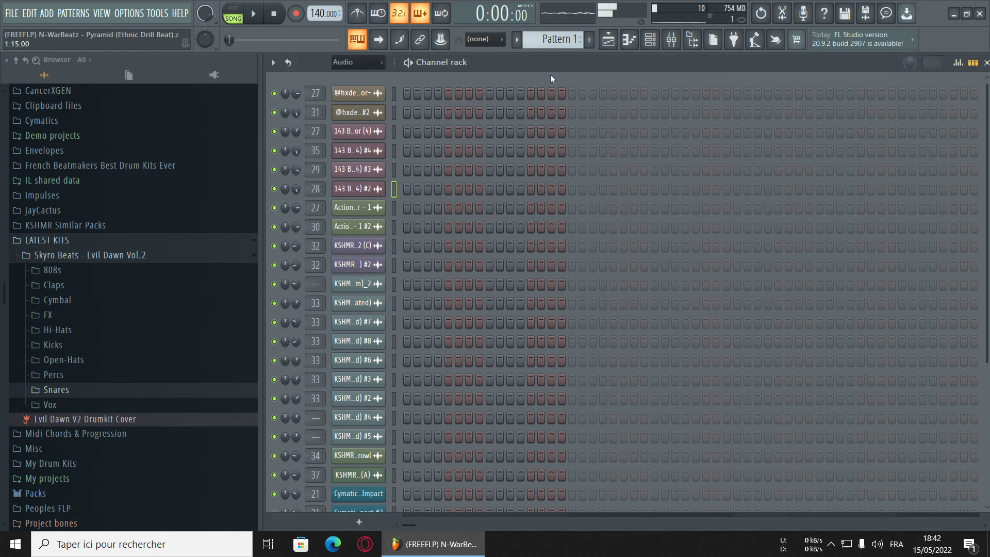
pyautogui.click(671, 39)
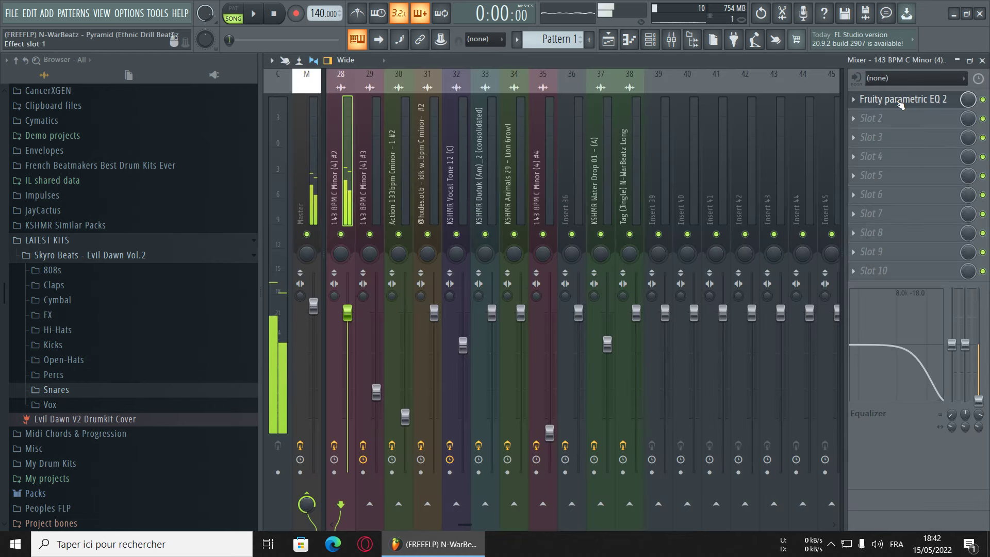
pyautogui.click(902, 100)
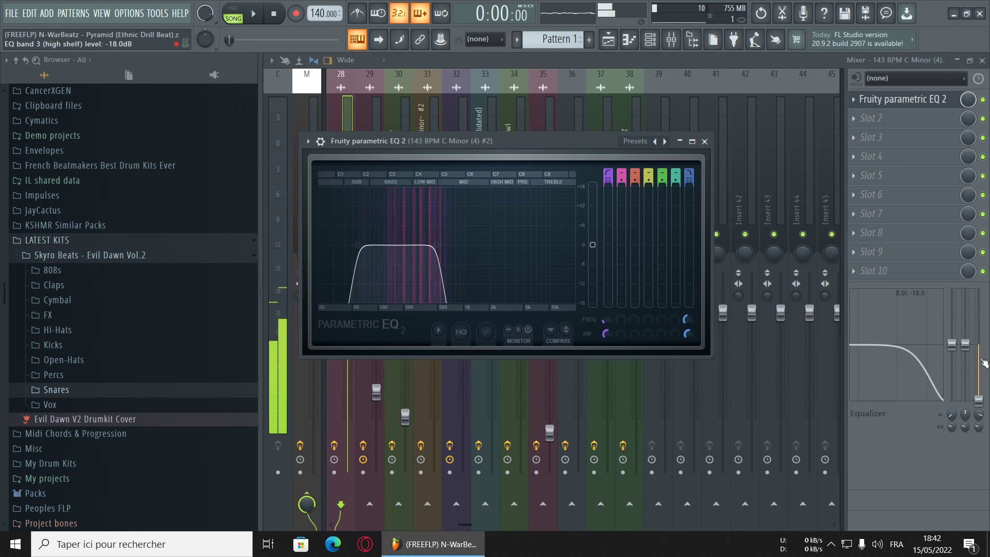
pyautogui.click(982, 61)
pyautogui.click(675, 67)
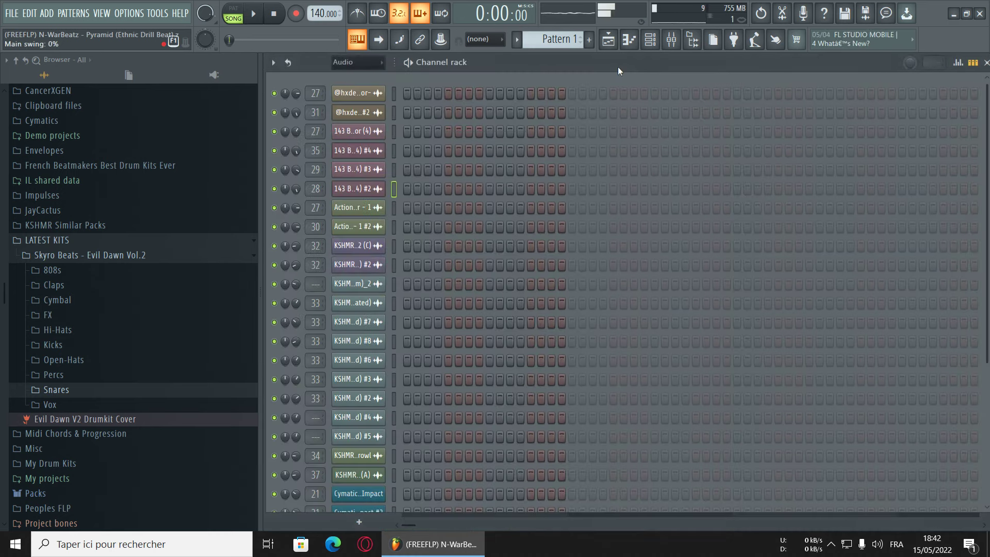
pyautogui.click(279, 23)
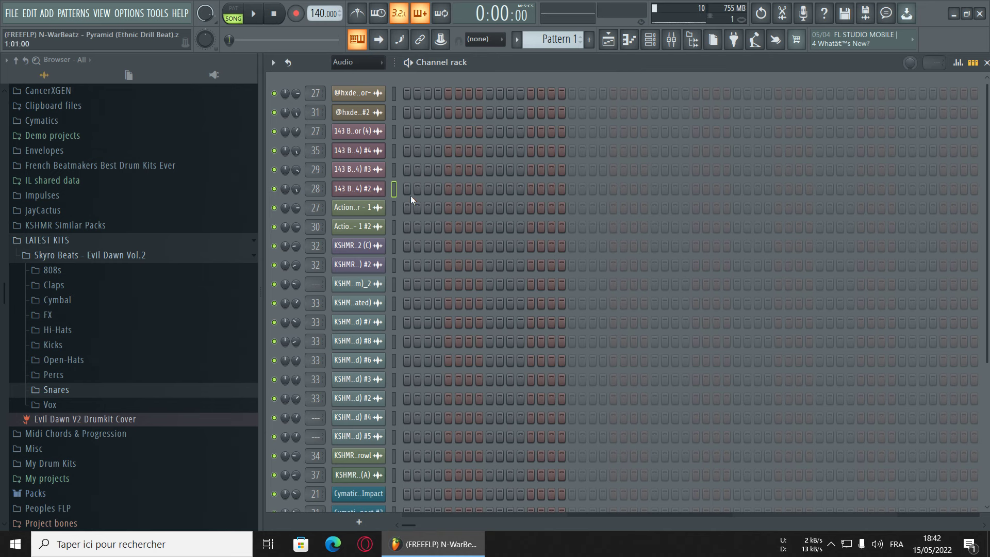
# - Audition the Action 133bpm Cminor - 1 channel and its #2 copy, examining the sampler settings of both
pyautogui.click(384, 208)
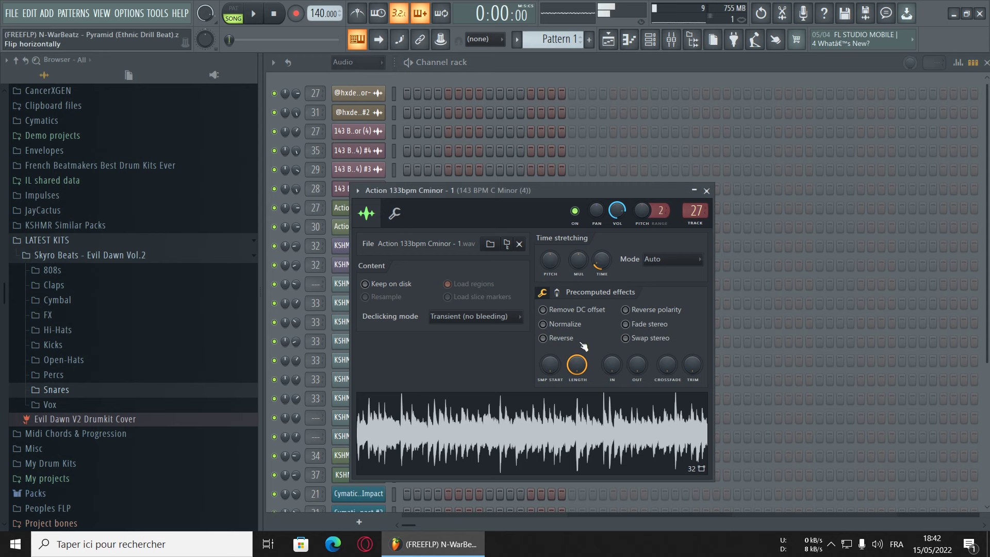
pyautogui.click(552, 63)
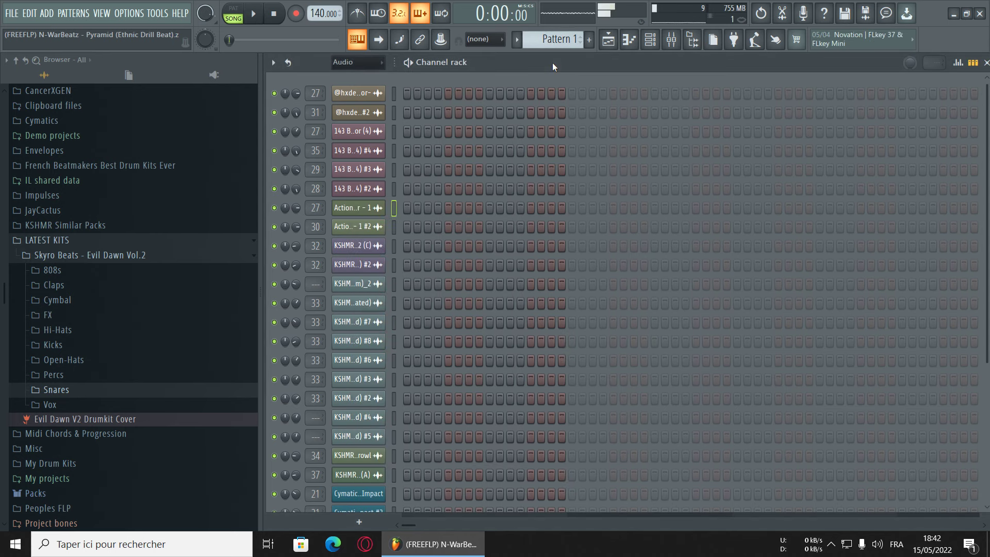
pyautogui.click(394, 227)
pyautogui.click(379, 210)
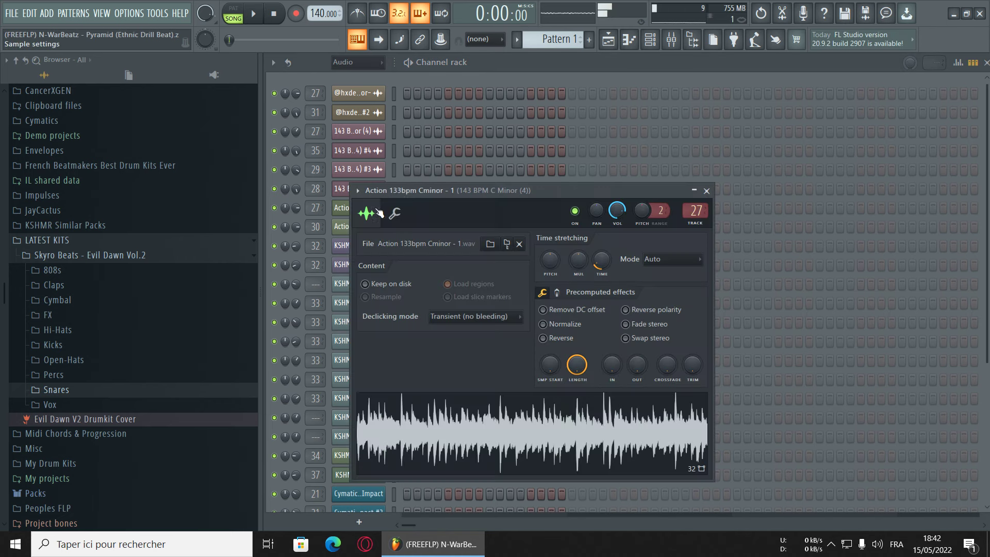
pyautogui.click(552, 69)
pyautogui.click(352, 226)
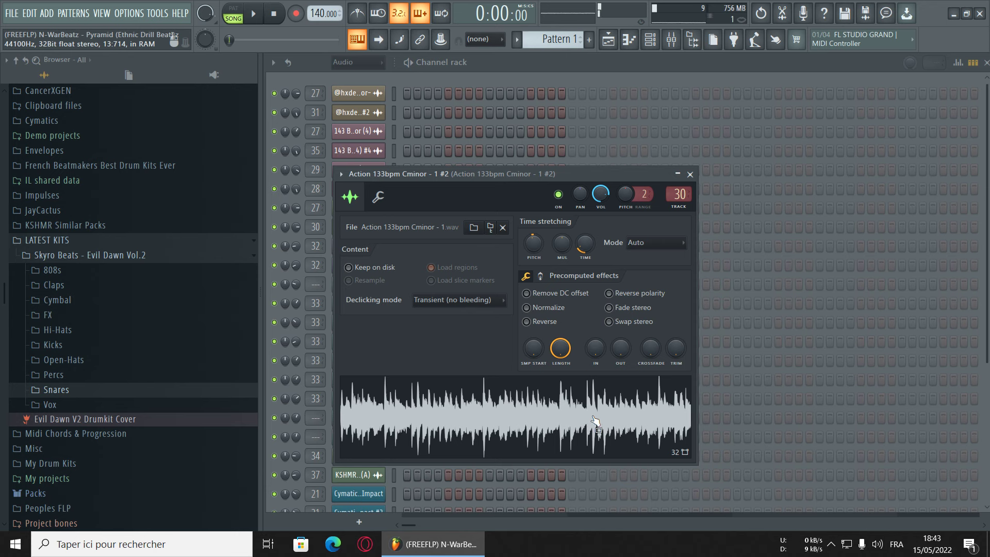
pyautogui.click(544, 69)
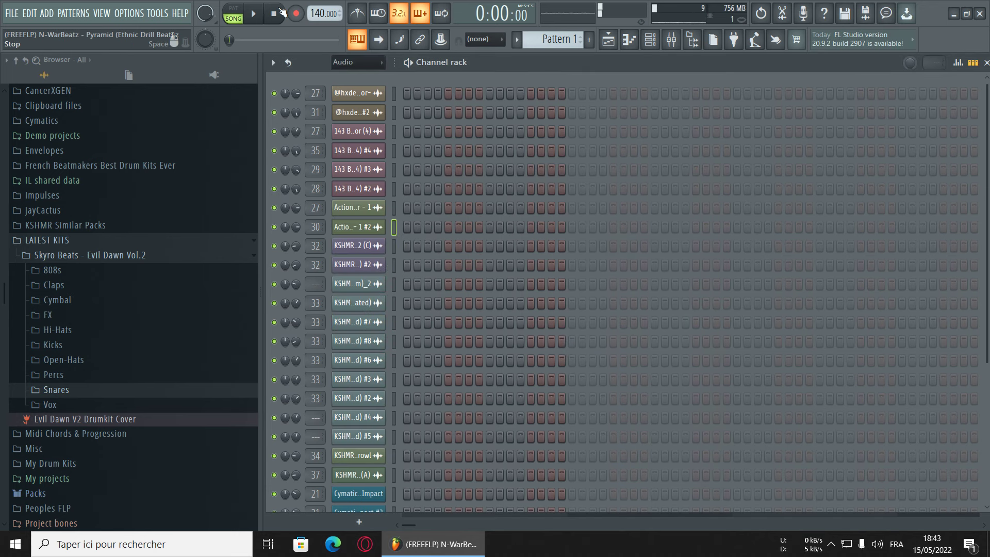
# - Audition KSHMR Vocal Tone 12 (C) and its #2 copy, examining the sampler settings of both
pyautogui.click(358, 246)
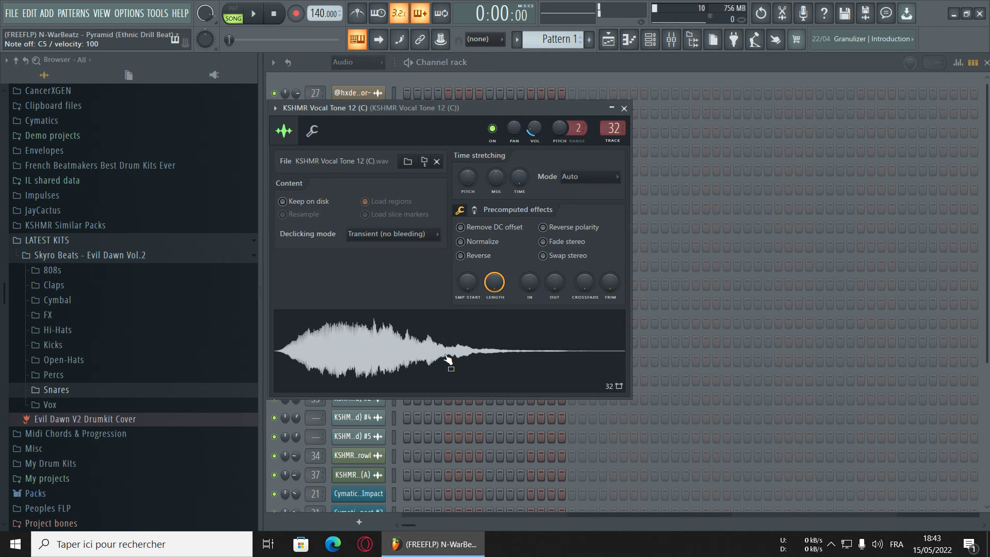
pyautogui.click(503, 76)
pyautogui.click(359, 265)
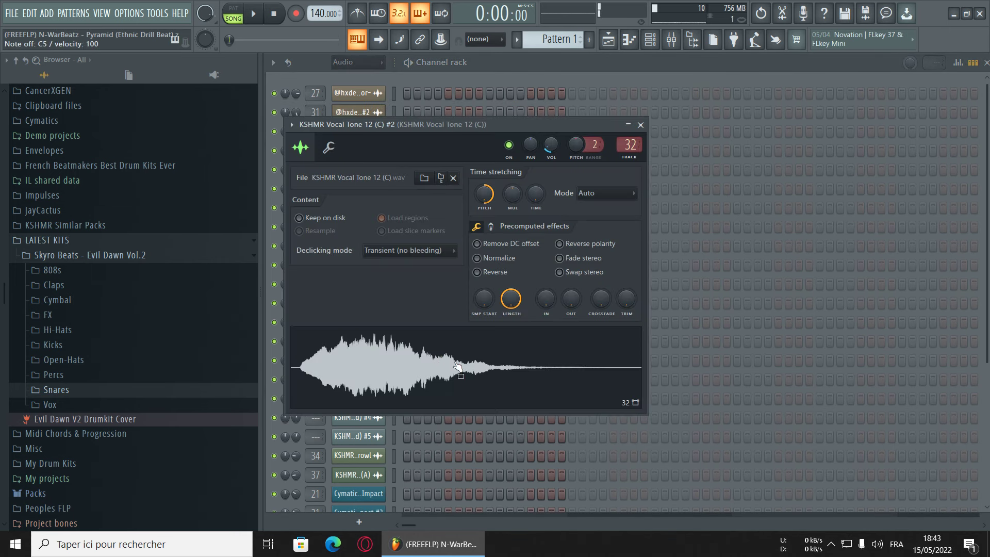
pyautogui.click(503, 79)
# - Audition KSHMR Duduk (Am)_2 and its consolidated version, examining the sampler settings of both
pyautogui.click(369, 284)
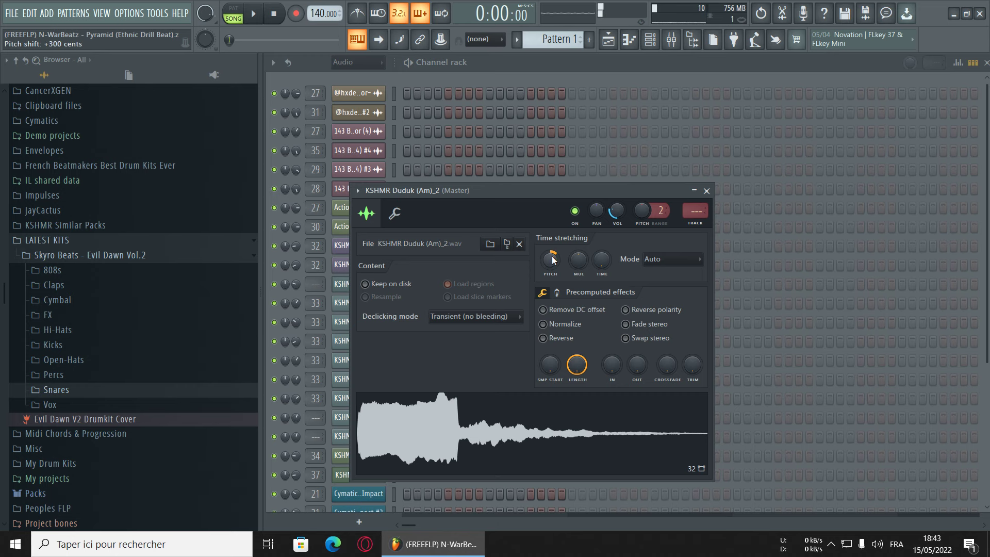
pyautogui.click(514, 78)
pyautogui.click(362, 303)
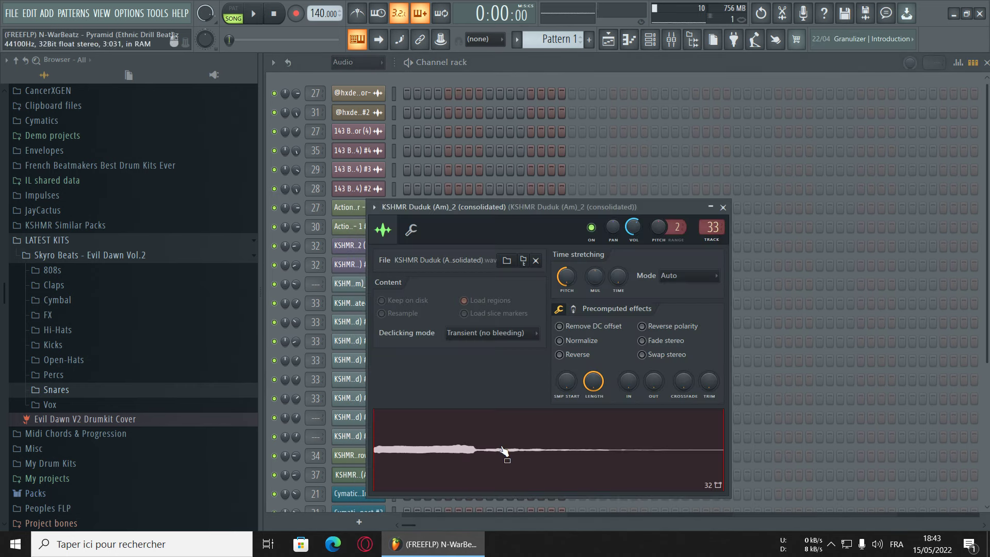
pyautogui.click(504, 451)
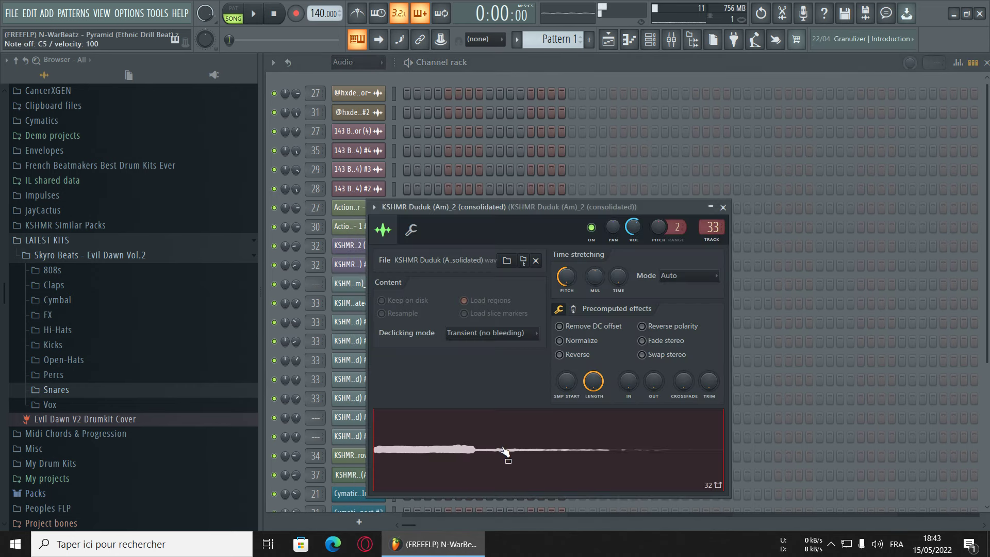
pyautogui.click(541, 71)
# - Audition copies #7, #8 and #6 of KSHMR Duduk (Am)_2 (consolidated) and examine their sampler settings
pyautogui.click(368, 324)
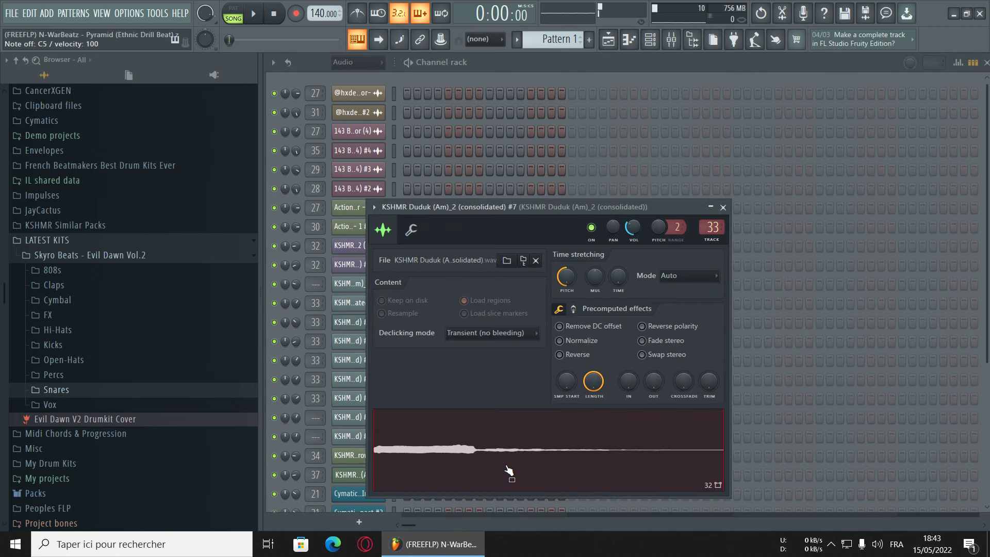
pyautogui.click(536, 78)
pyautogui.click(364, 341)
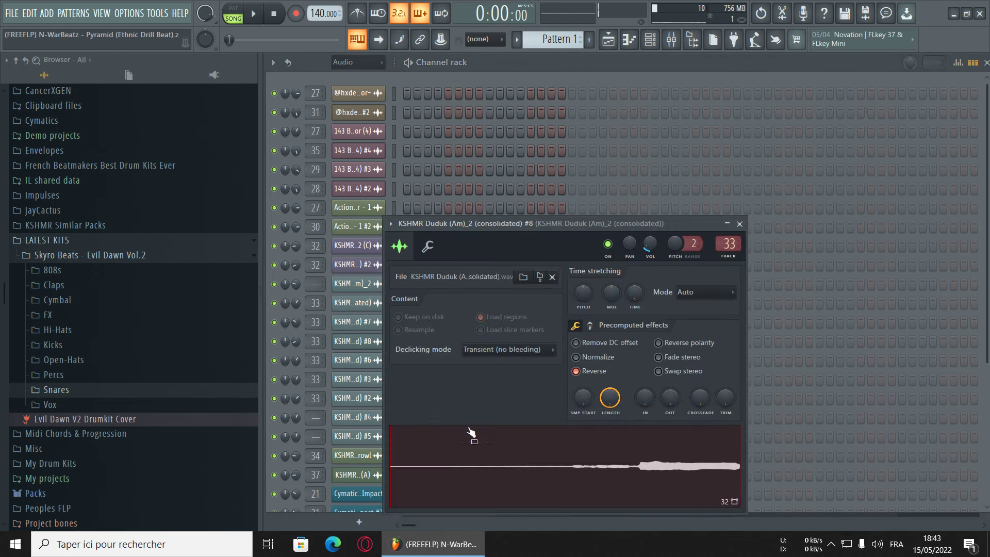
pyautogui.click(614, 472)
pyautogui.click(530, 76)
pyautogui.click(361, 360)
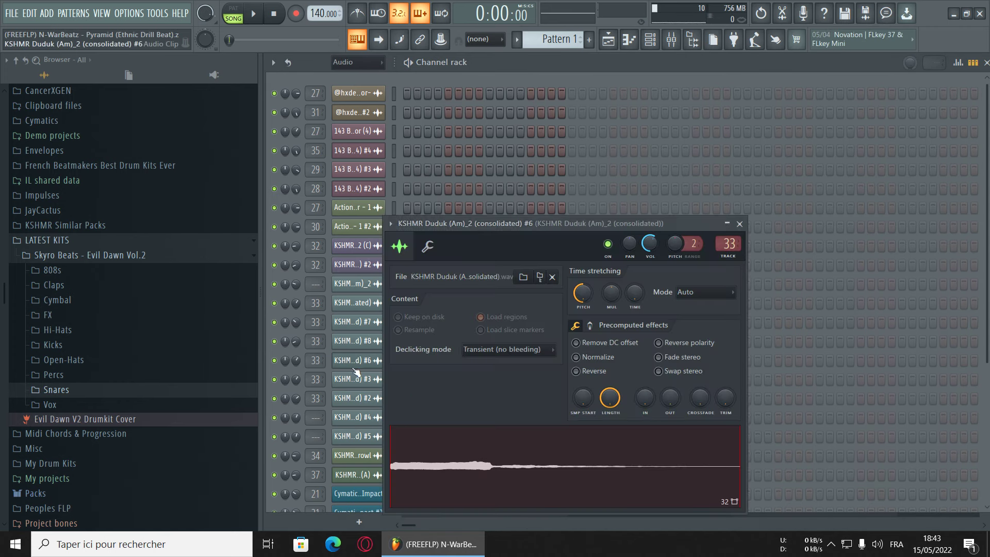
pyautogui.click(533, 162)
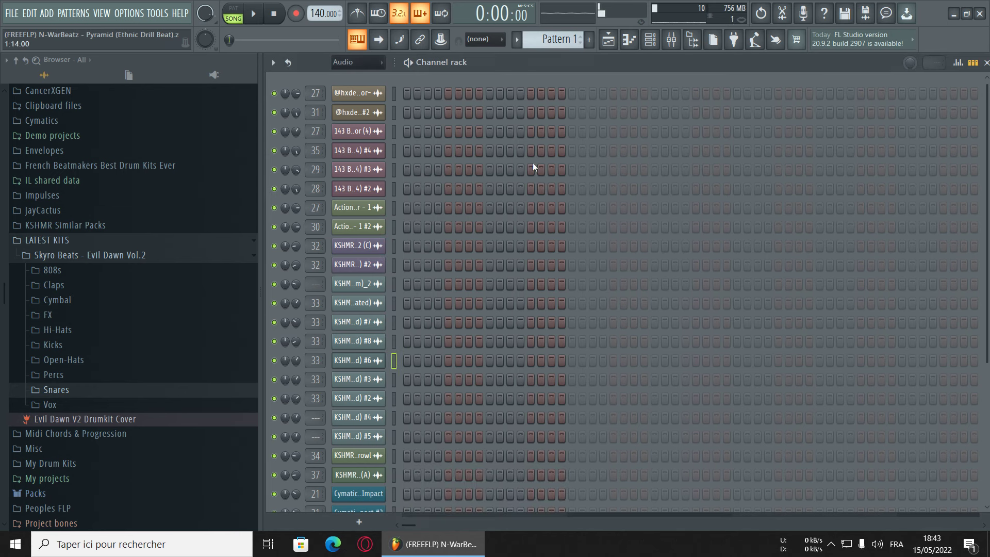
# - Audition copies #3, #2, #4 and #5 of KSHMR Duduk (Am)_2 (consolidated), examining the time-stretch pitch and waveform of each
pyautogui.click(382, 379)
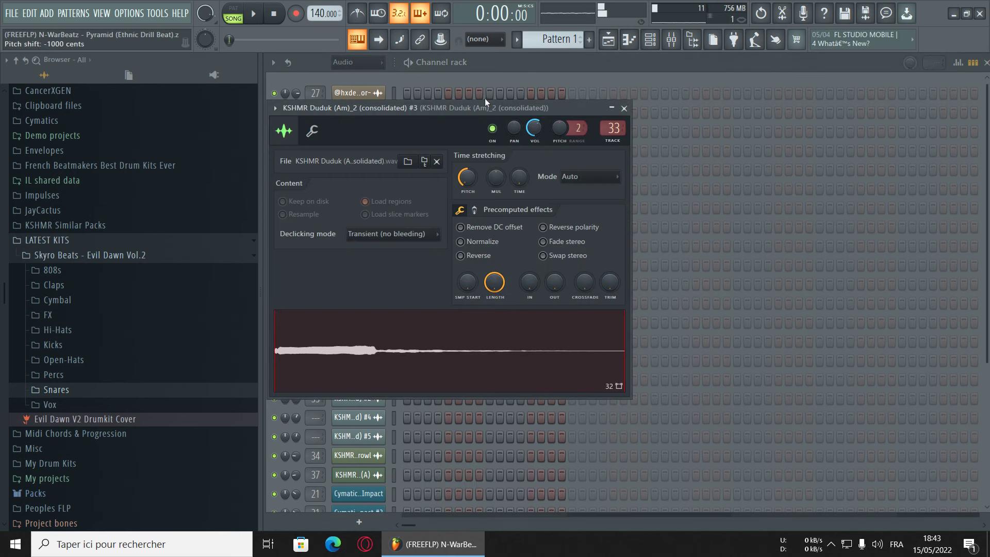
pyautogui.click(517, 72)
pyautogui.click(378, 397)
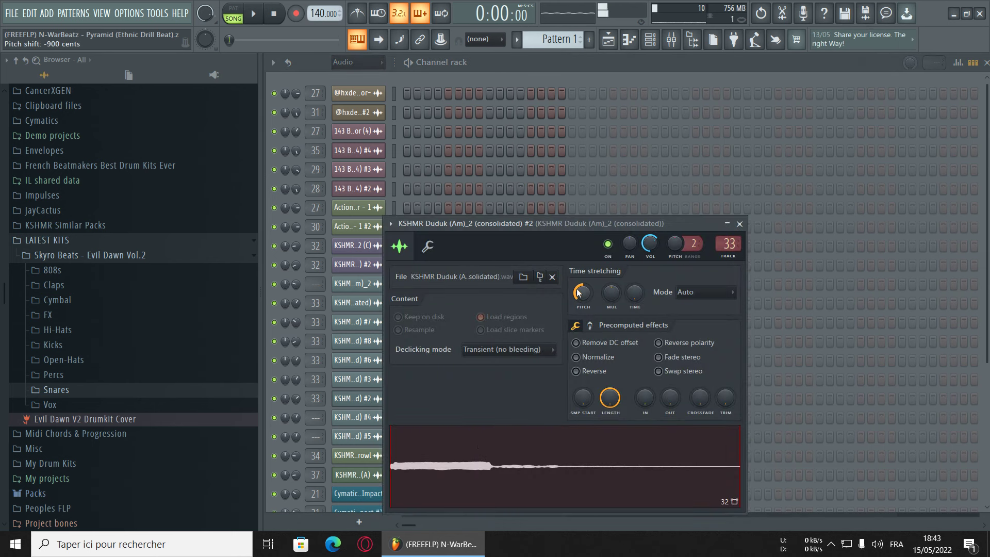
pyautogui.click(502, 64)
pyautogui.click(380, 417)
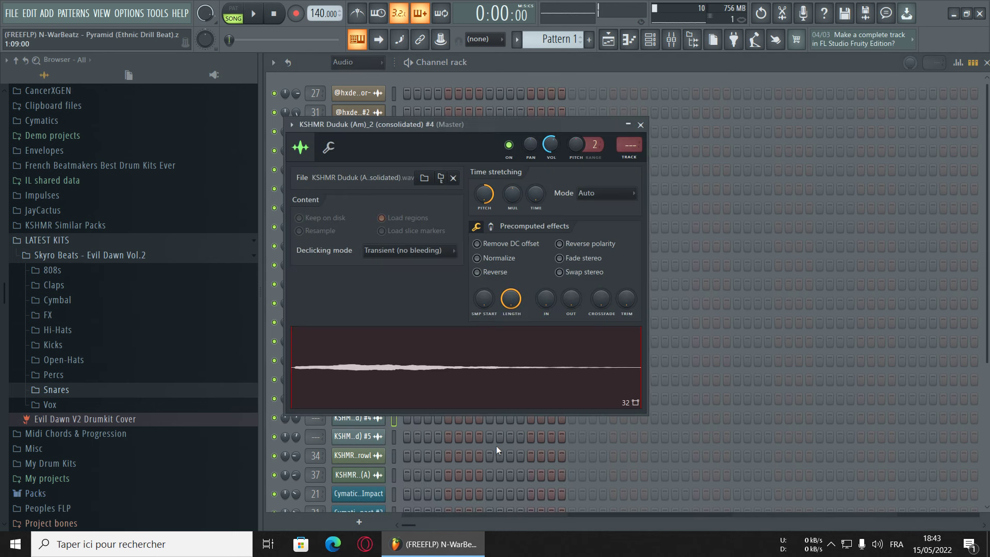
pyautogui.click(533, 69)
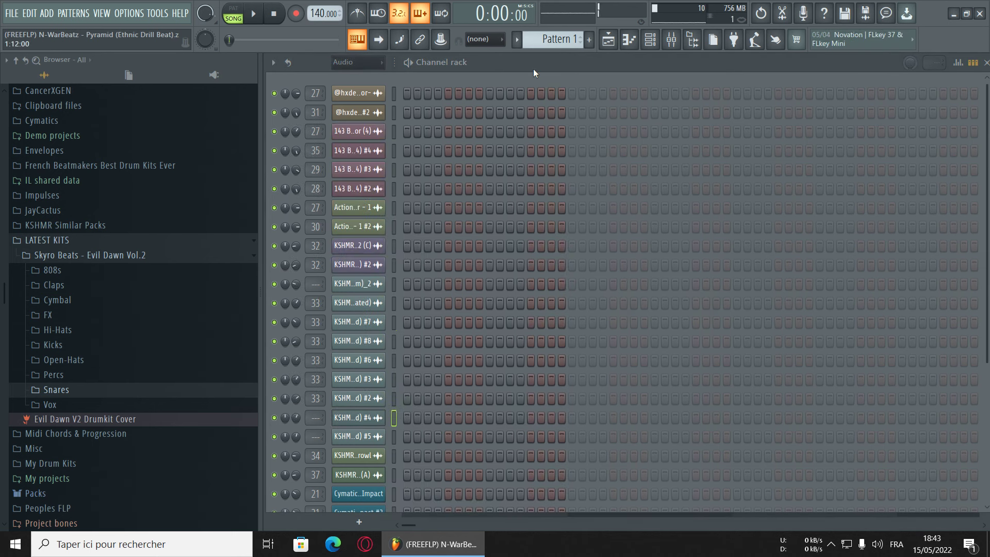
pyautogui.click(361, 436)
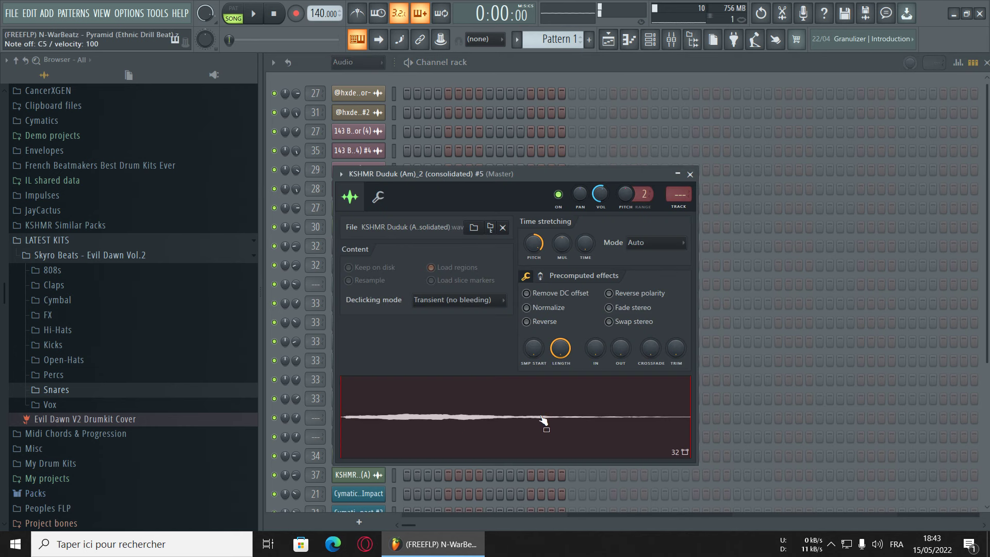
pyautogui.click(551, 87)
# - Audition KSHMR Animals 29 - Lion Growl and KSHMR Water Drop 01 - (A), examining the sampler settings of both
pyautogui.click(356, 456)
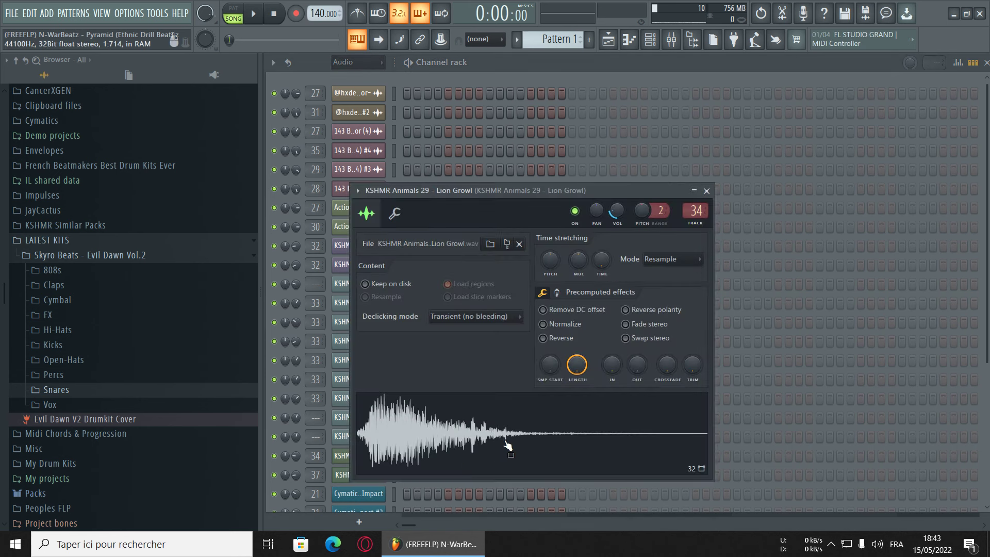
pyautogui.click(538, 93)
pyautogui.scroll(-7, 492, 367)
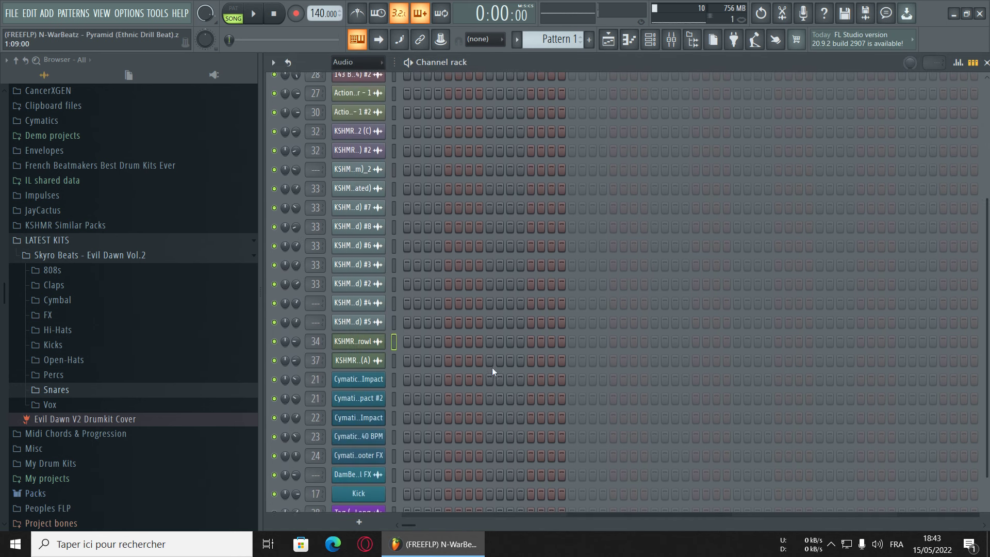
pyautogui.click(376, 343)
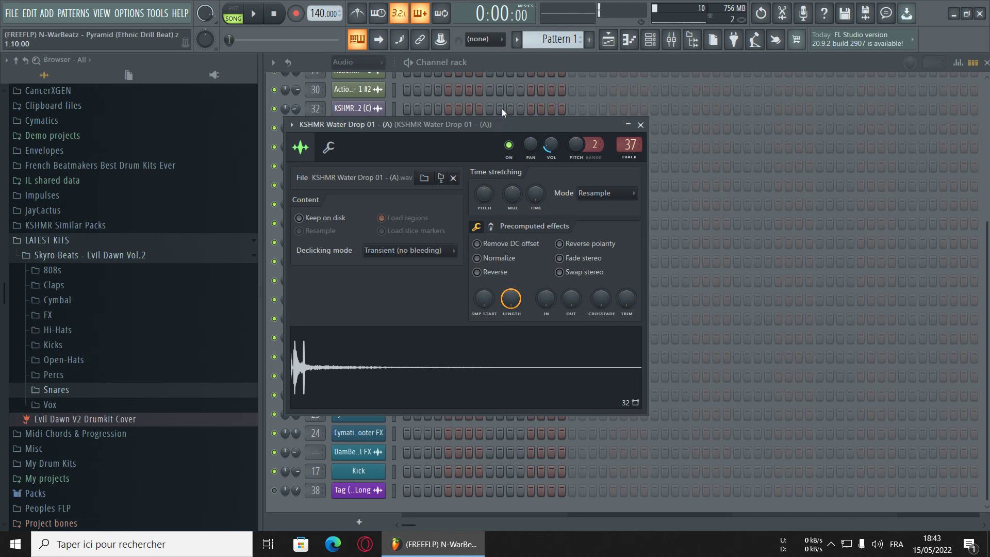
pyautogui.click(523, 65)
# - Audition Cymatics - Hunter Reverse Impact and its #2 copy, examining the sampler settings and pitch shift
pyautogui.click(361, 357)
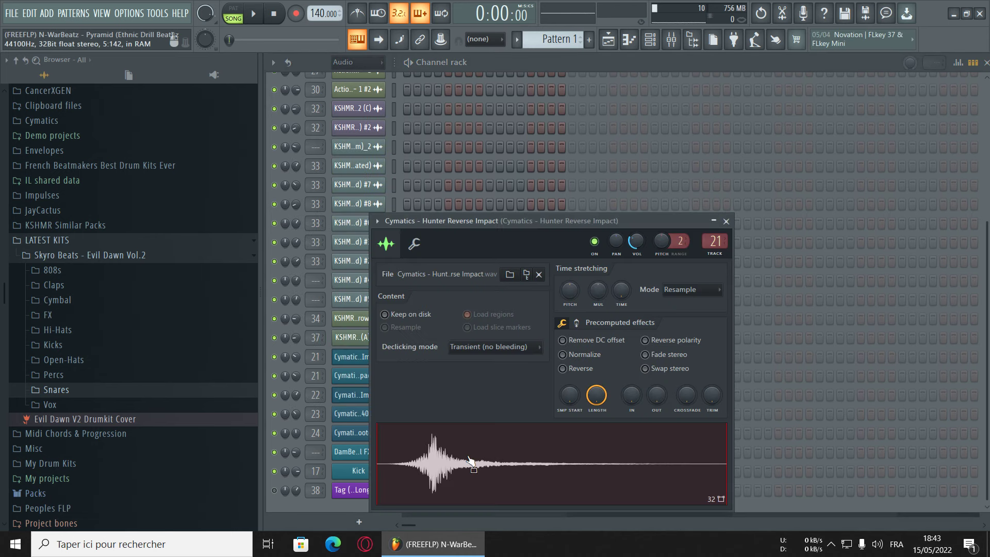
pyautogui.click(521, 67)
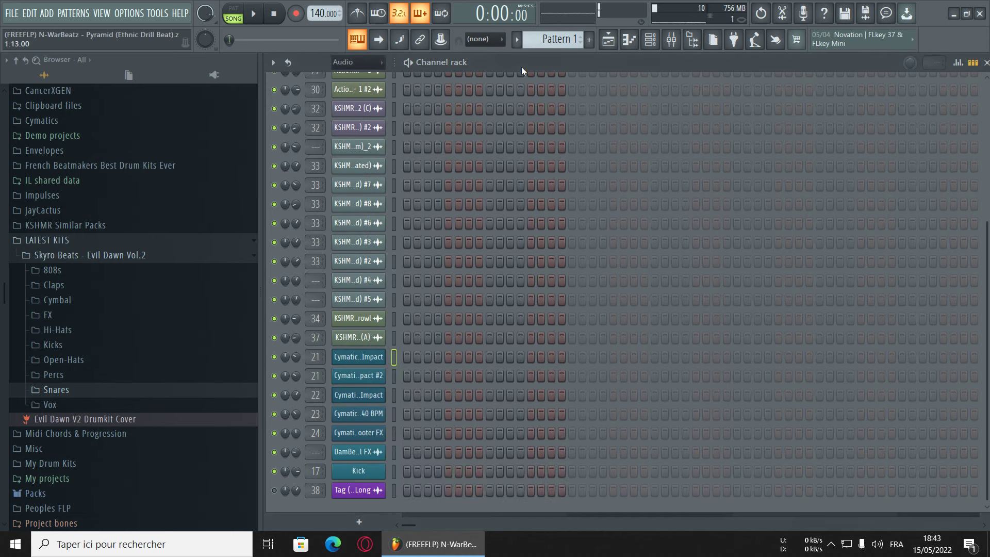
pyautogui.click(370, 378)
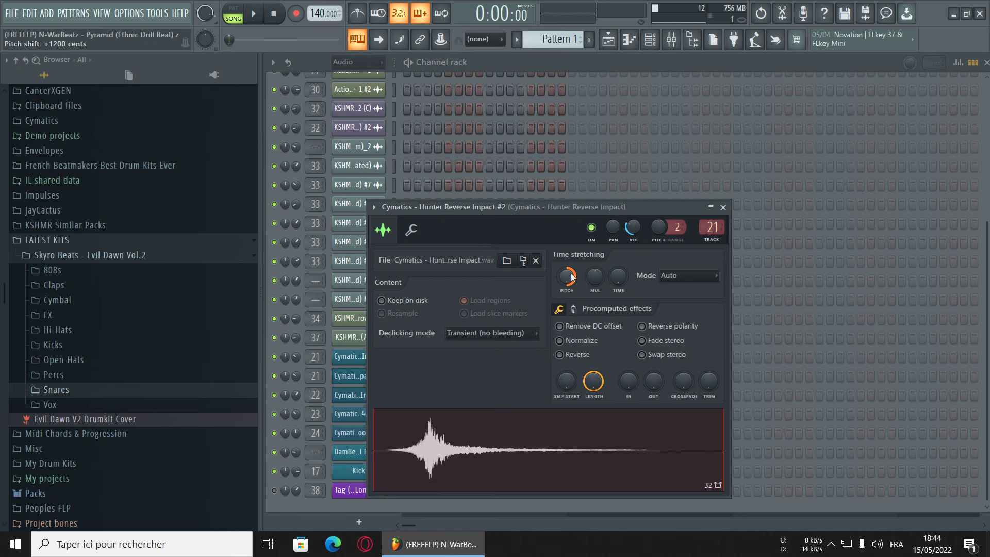
pyautogui.click(526, 452)
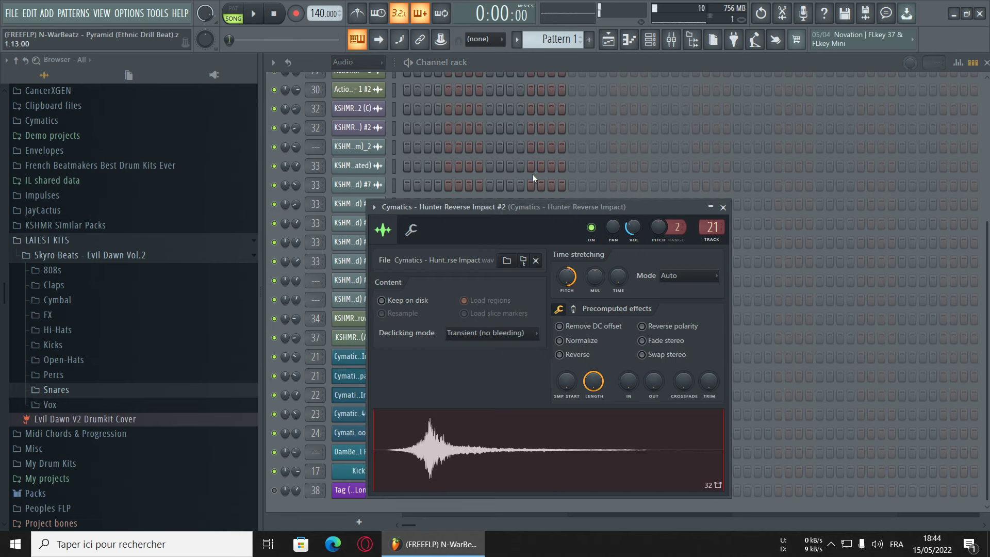
pyautogui.click(524, 67)
# - Audition Cymatics - Slice Reverse Impact and Cymatics - Essential Strike FX - 140 BPM, examining the sampler settings of both
pyautogui.click(361, 396)
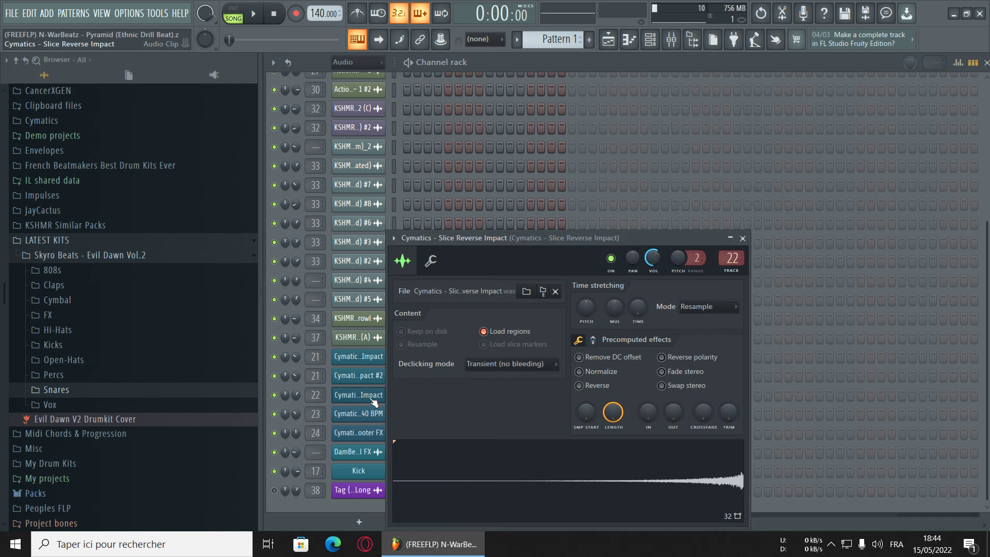
pyautogui.click(652, 475)
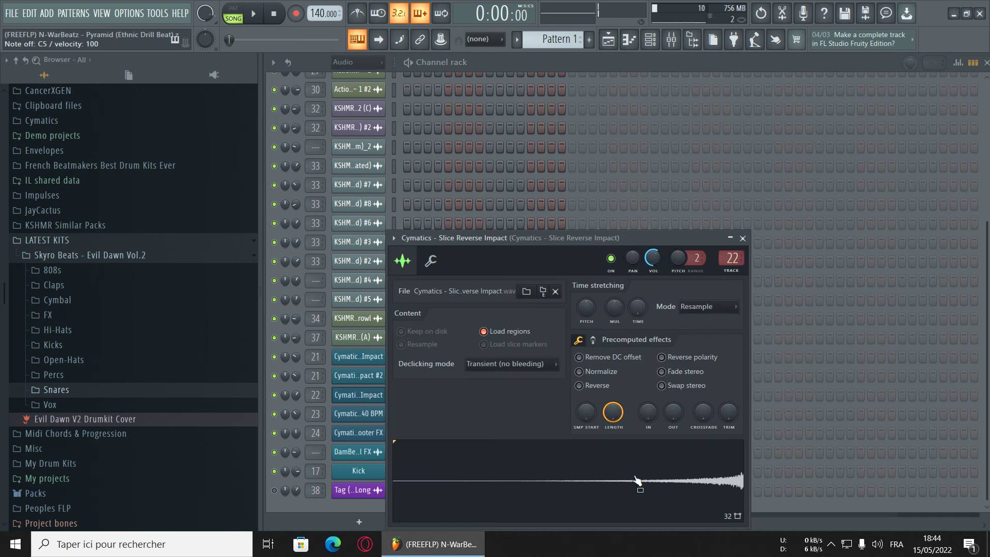
pyautogui.click(509, 66)
pyautogui.click(370, 414)
pyautogui.click(493, 379)
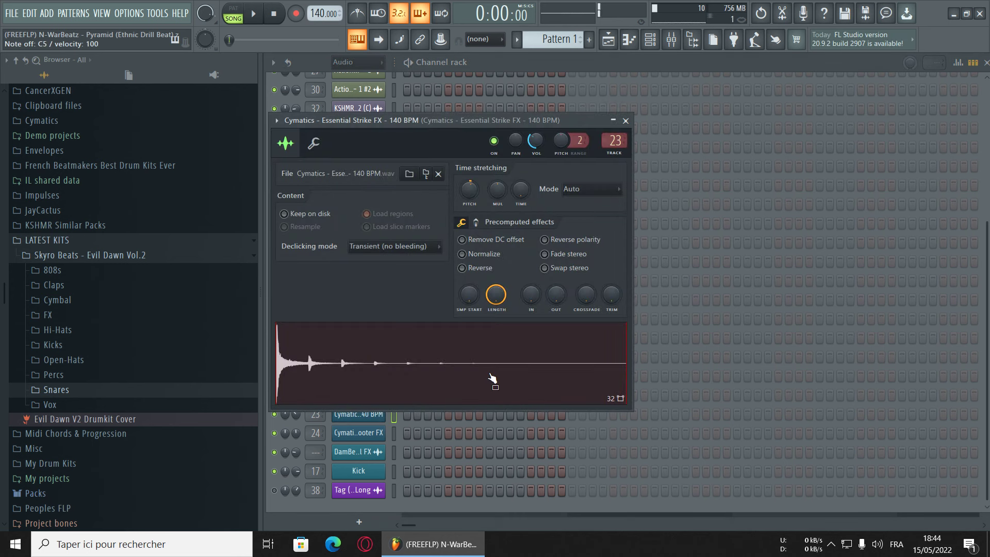
# - Audition Cymatics - Shooter FX and DamBeatz-Classic Drill FX, examining the sampler settings of both
pyautogui.click(380, 434)
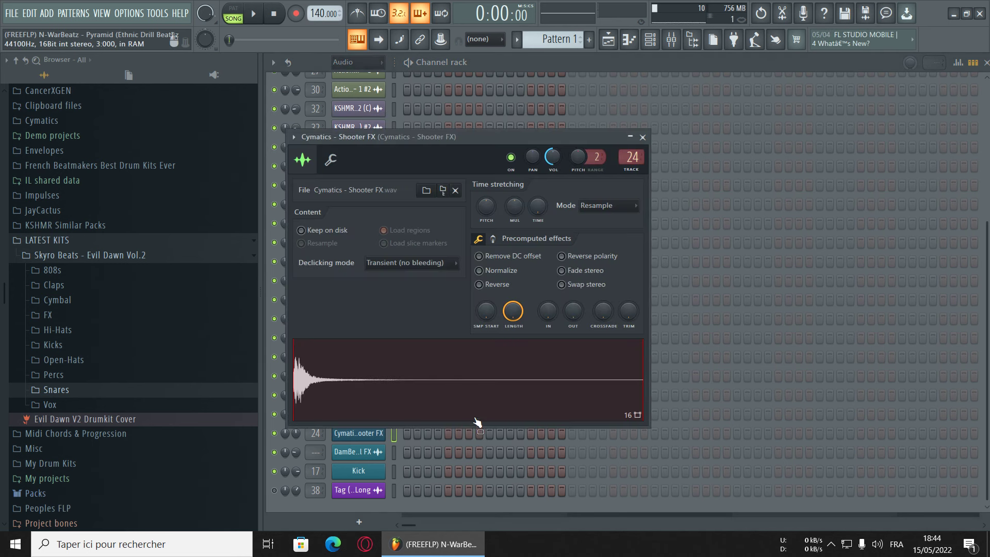
pyautogui.click(503, 390)
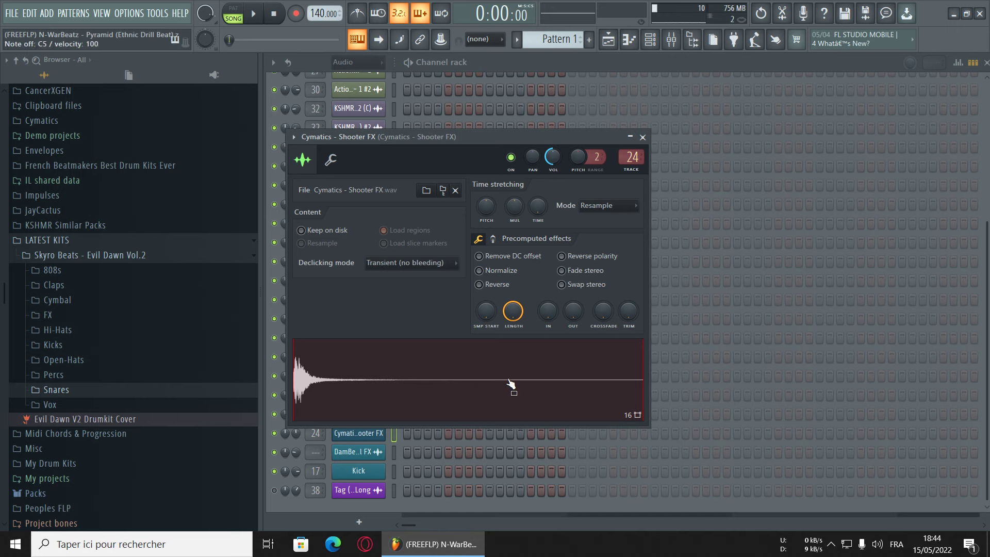
pyautogui.click(533, 67)
pyautogui.click(376, 450)
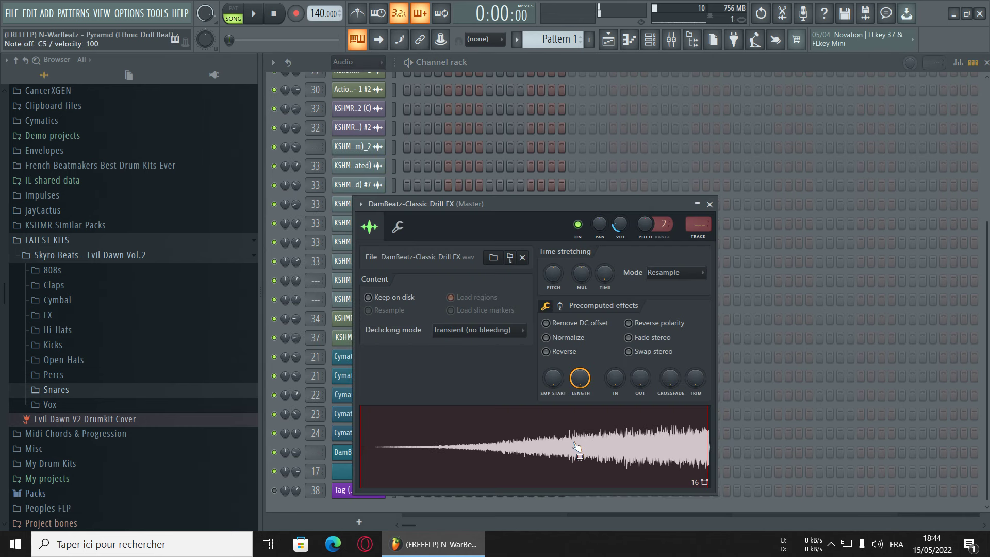
pyautogui.click(569, 63)
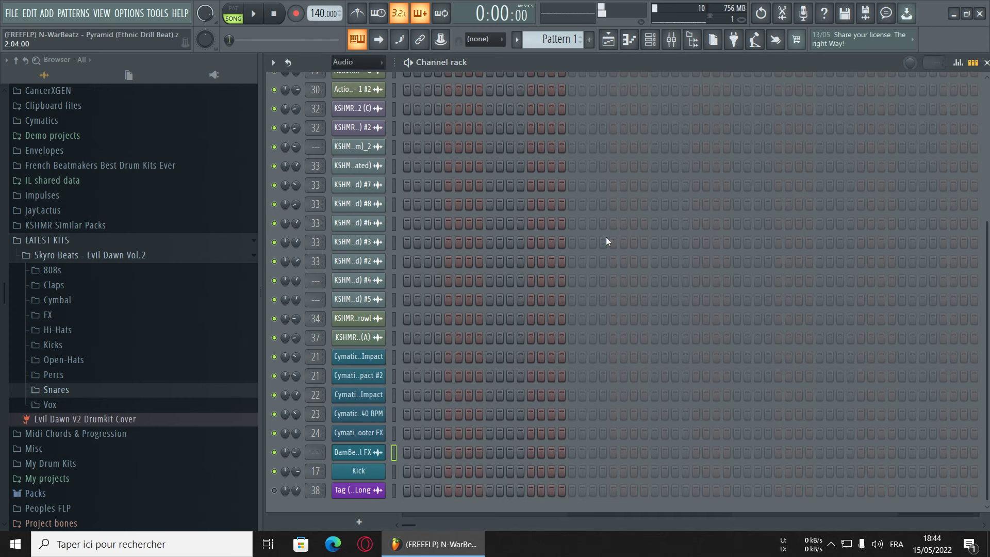
# - Select the 808 pattern and play it through in pattern mode, following its notes in the channel rack
pyautogui.scroll(3, 673, 348)
pyautogui.click(516, 40)
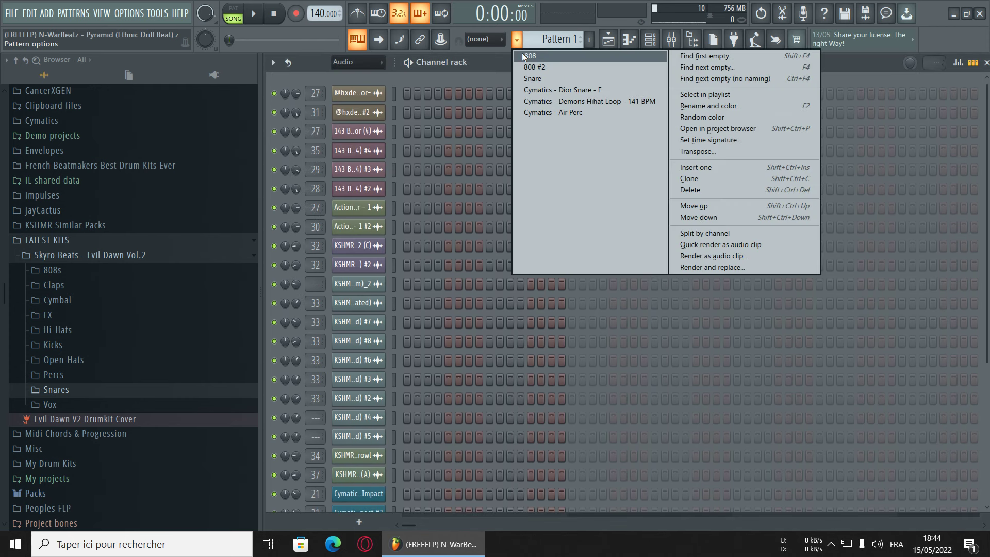
pyautogui.click(530, 55)
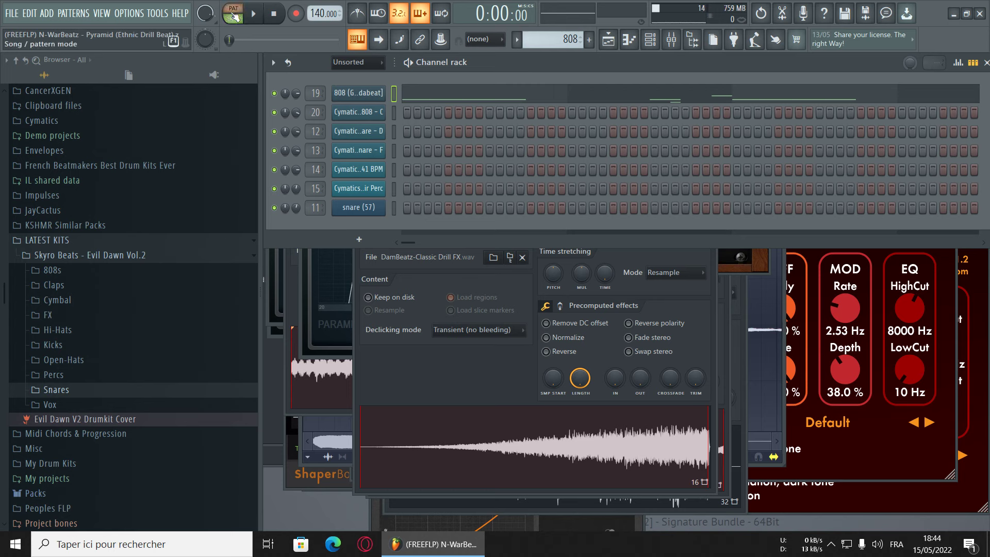
pyautogui.press('space')
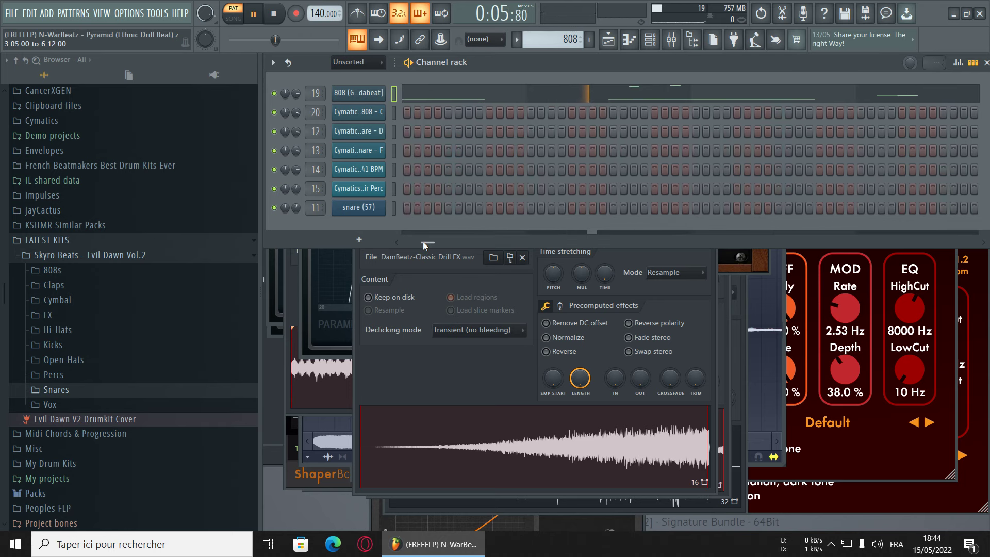
pyautogui.moveTo(423, 242); pyautogui.dragTo(445, 240)
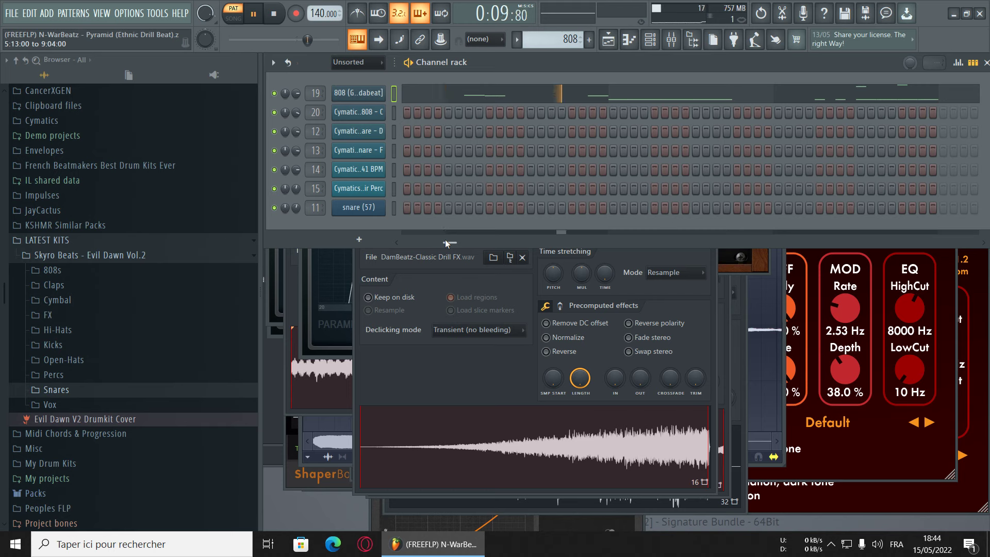
pyautogui.moveTo(445, 239); pyautogui.dragTo(455, 239)
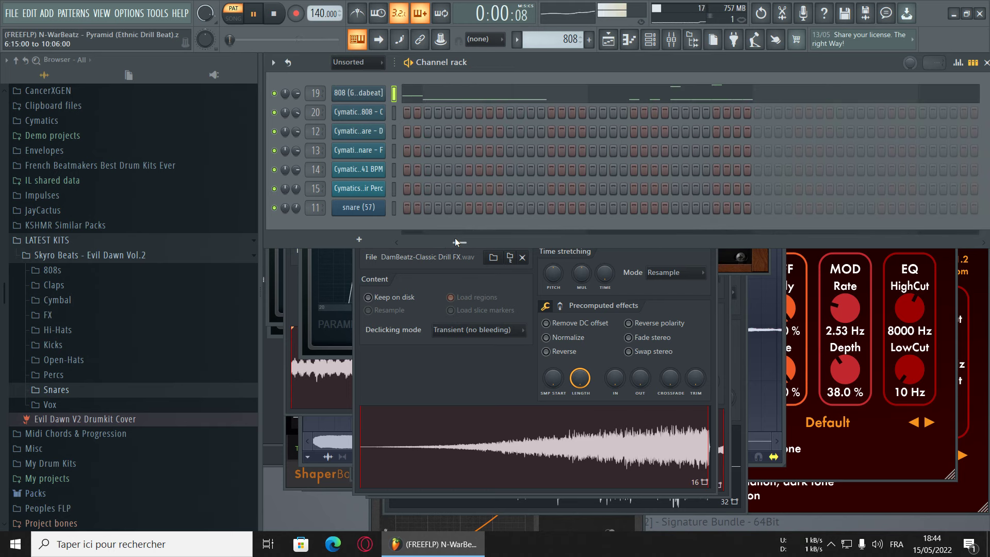
pyautogui.moveTo(455, 238); pyautogui.dragTo(412, 233)
pyautogui.press('space')
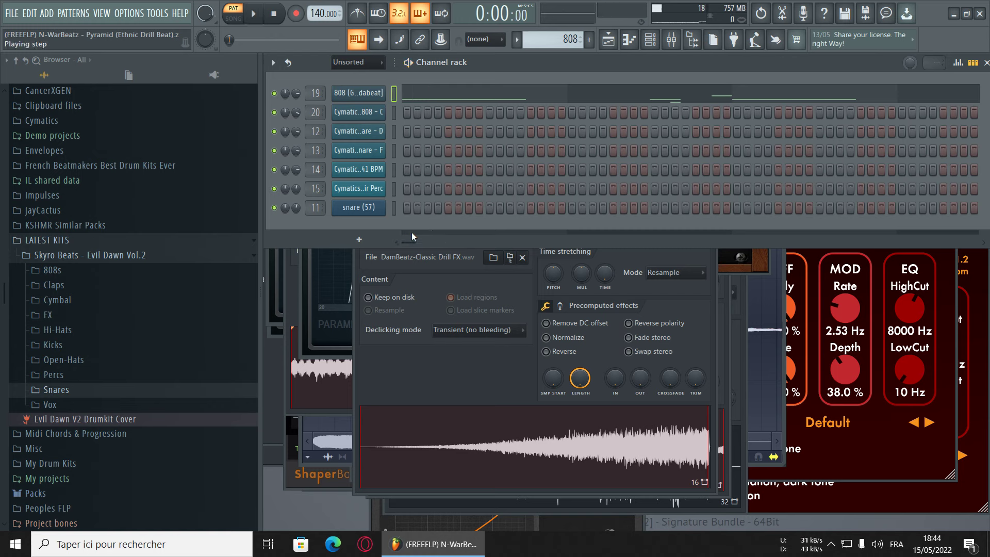
# - Play the 808 #2 pattern and examine the sampler settings of its Cymatics - Grumble 808 - C channel
pyautogui.press('KP_Add')
pyautogui.press('space')
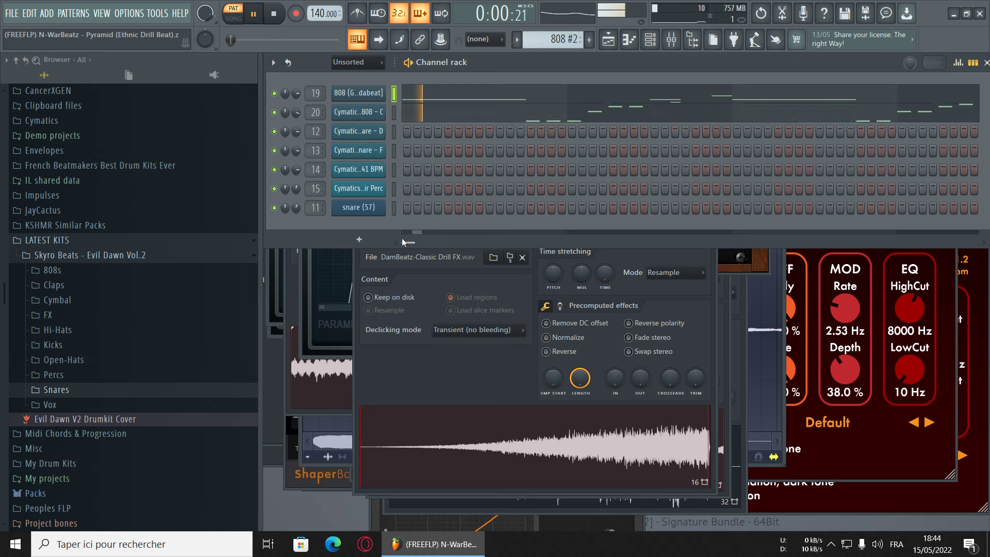
pyautogui.click(358, 112)
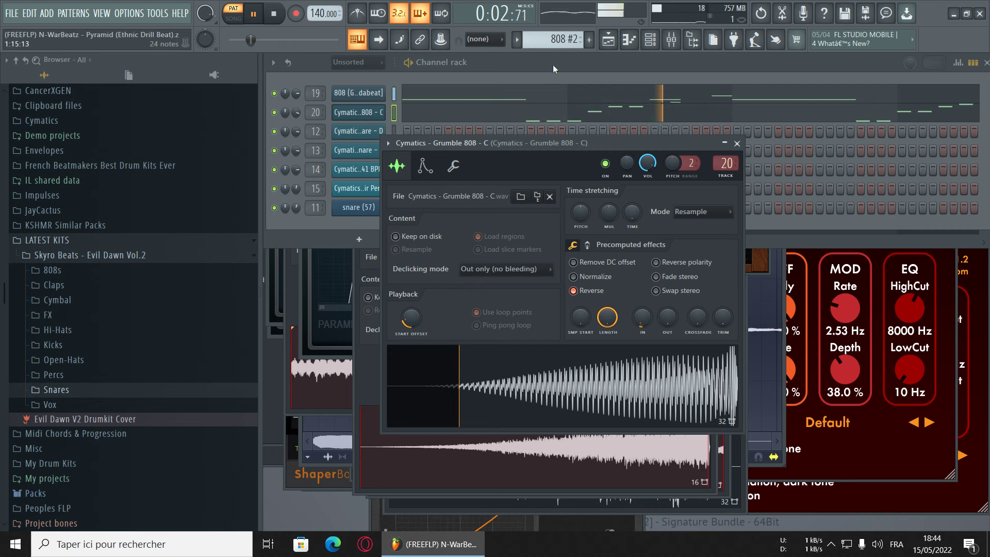
pyautogui.click(506, 174)
pyautogui.moveTo(412, 243); pyautogui.dragTo(382, 249)
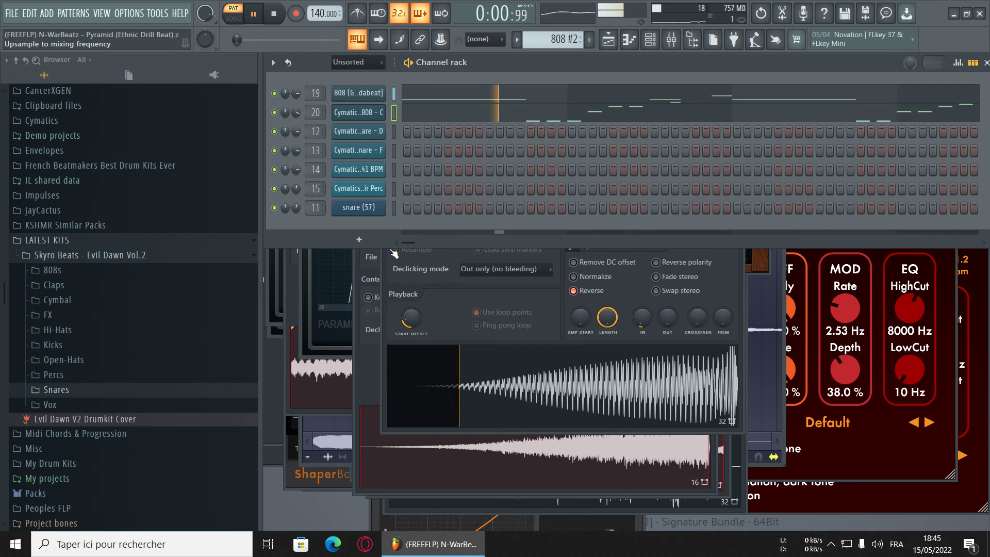
# - Play the Snare pattern and follow its notes in the channel rack
pyautogui.press('space')
pyautogui.press('KP_Add')
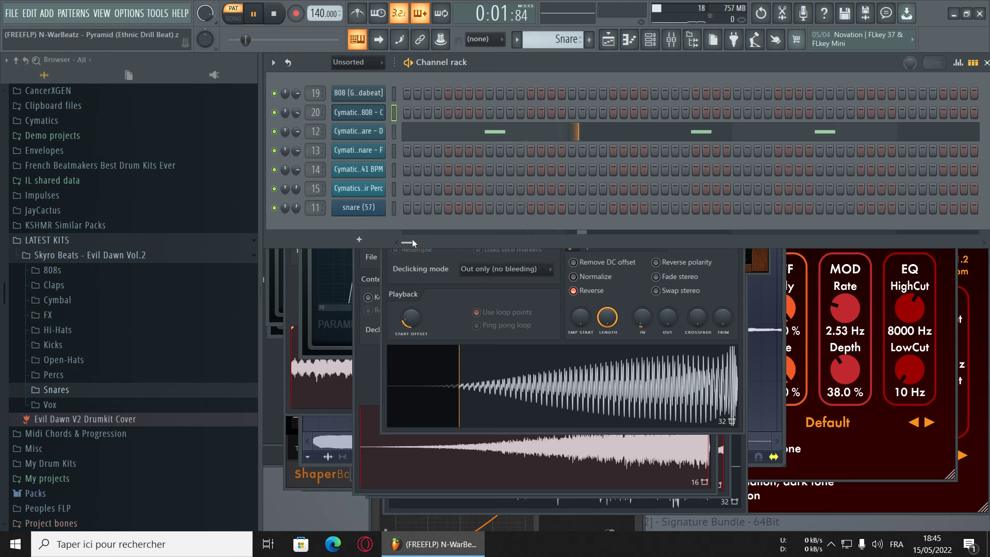
pyautogui.moveTo(413, 239); pyautogui.dragTo(333, 258)
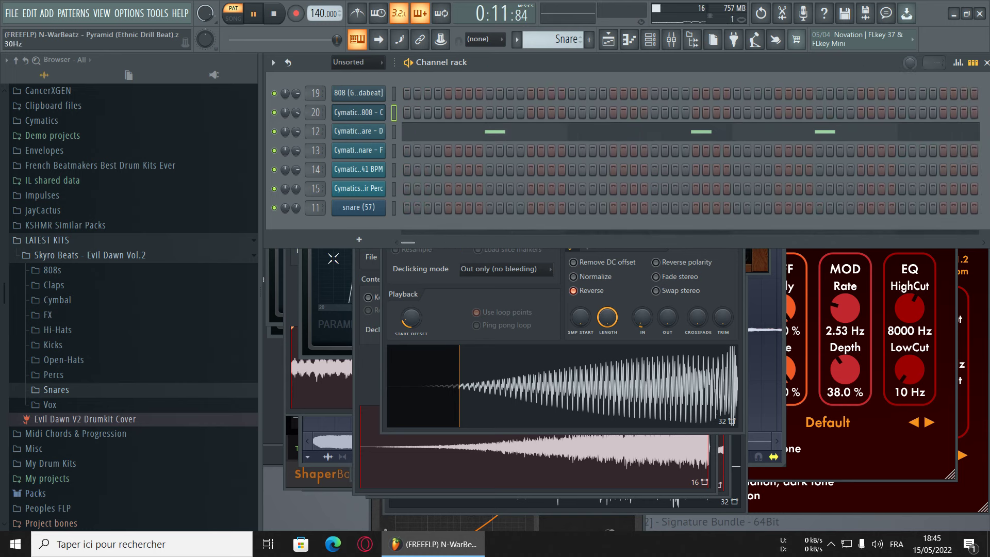
# - Play the Cymatics - Dior Snare - F pattern and look along its notes in the channel rack
pyautogui.press('KP_Add')
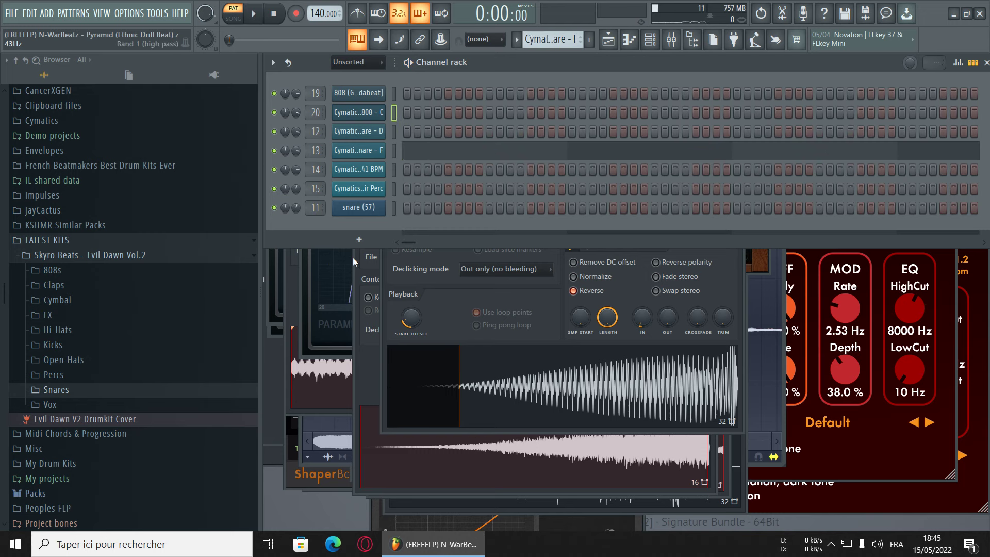
pyautogui.click(519, 40)
pyautogui.click(520, 40)
pyautogui.press('space')
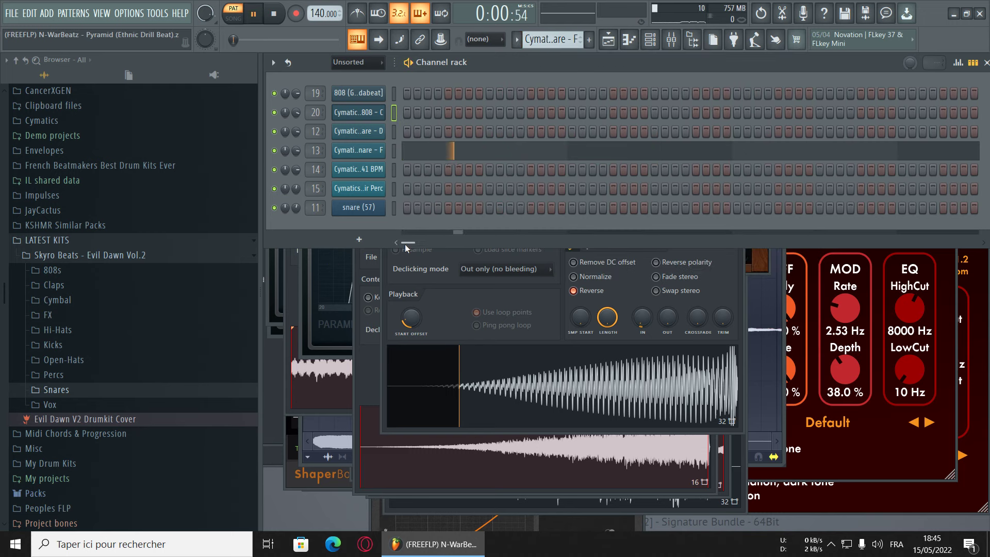
pyautogui.moveTo(404, 244); pyautogui.dragTo(417, 245)
# - Minimize the project window and open the N-WarBeatz - Pyramid (Ethnic Drill Beat) folder inside FLS2022 > Flps 2022
pyautogui.click(953, 14)
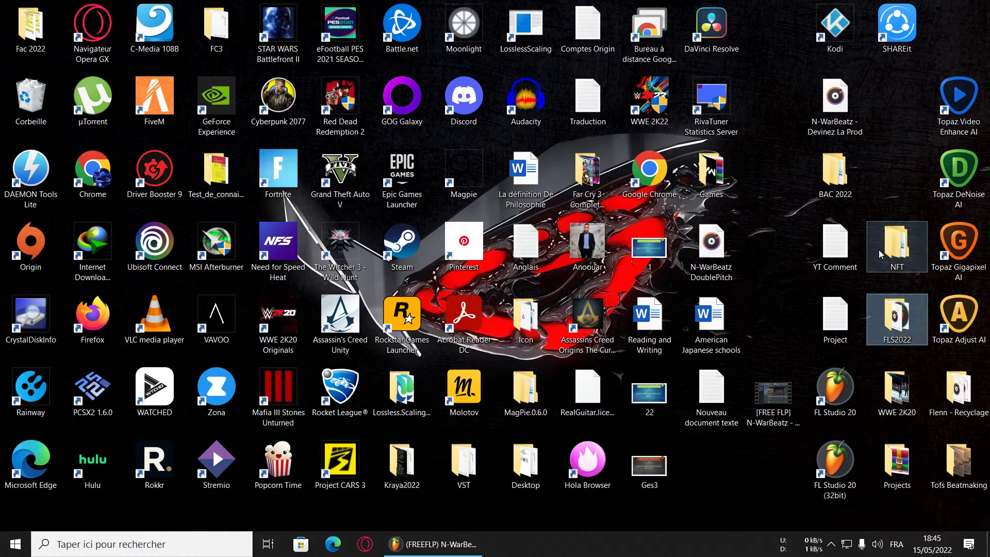
pyautogui.doubleClick(906, 310)
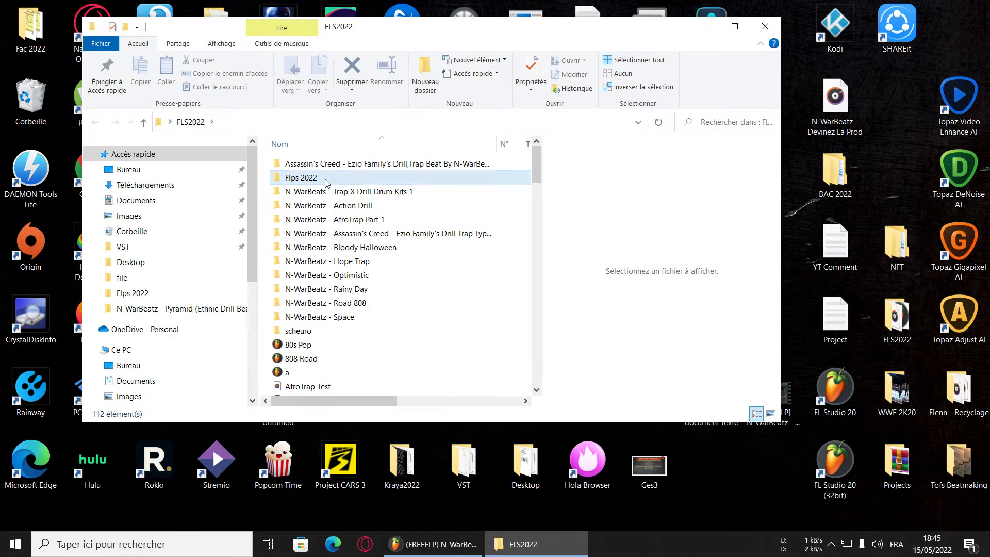
pyautogui.doubleClick(309, 178)
pyautogui.doubleClick(330, 316)
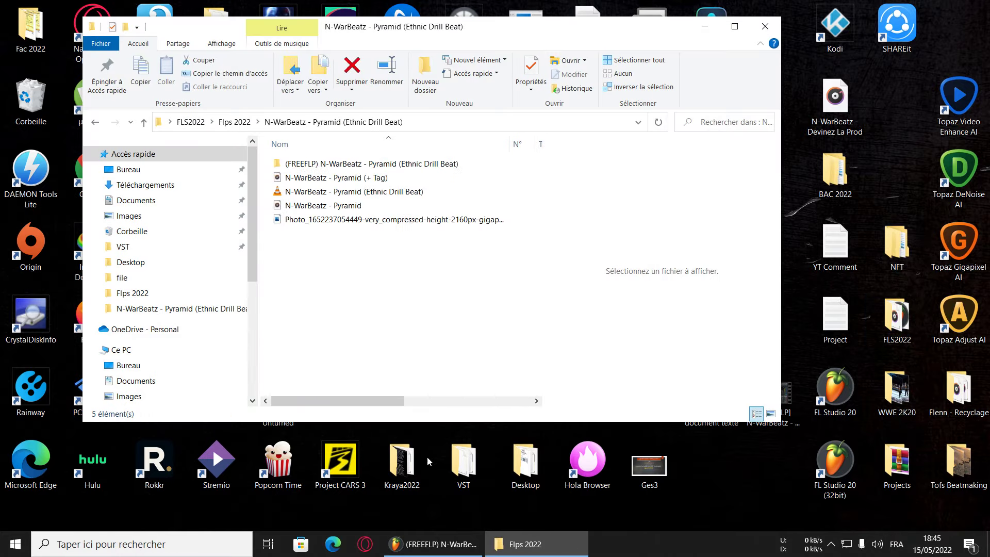
# - Switch back to FL Studio and play the Cymatics - Demons Hihat Loop - 141 BPM pattern
pyautogui.click(433, 544)
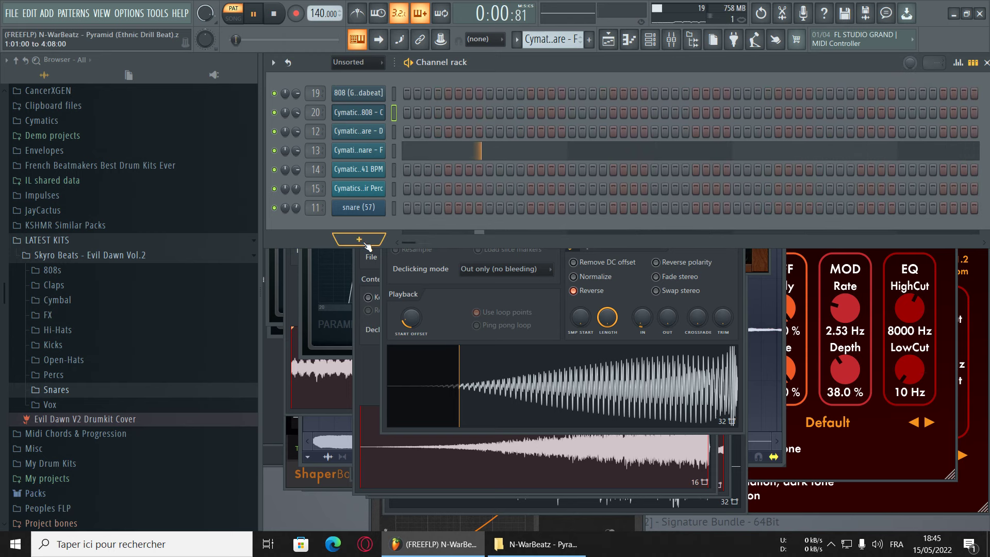
pyautogui.press('space')
pyautogui.press('KP_Add')
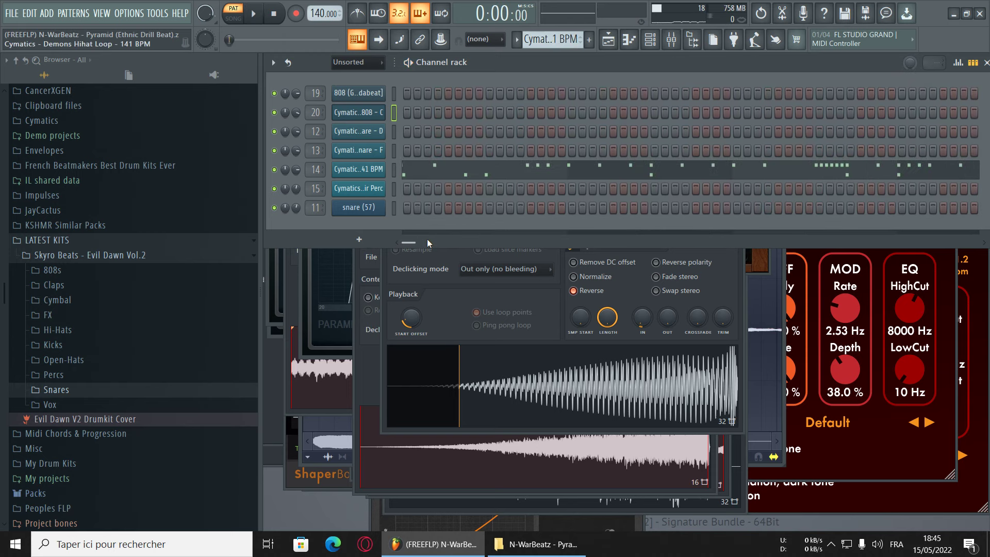
pyautogui.press('space')
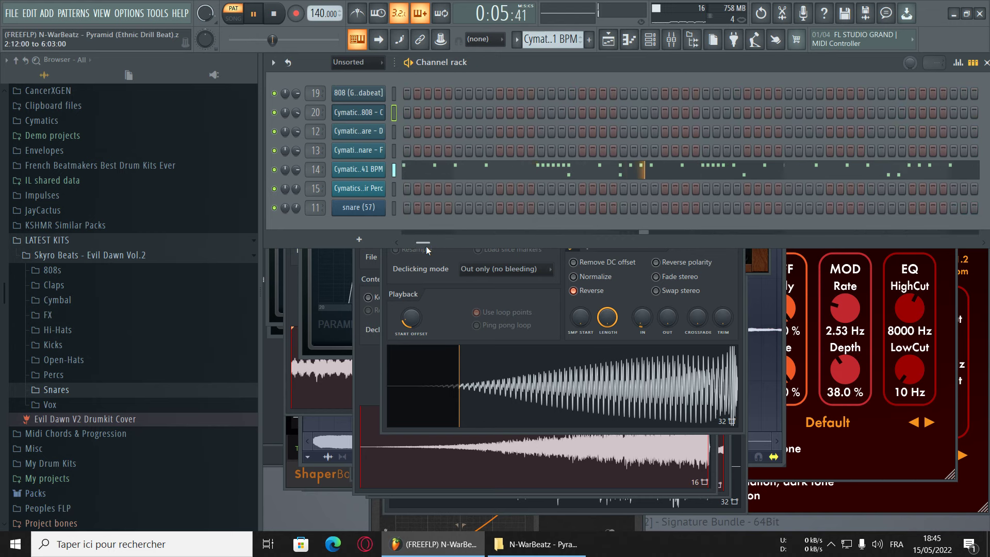
# - Examine the hi-hat loop's notes in the piano roll, checking their panning and velocity, and stop playback
pyautogui.click(554, 171)
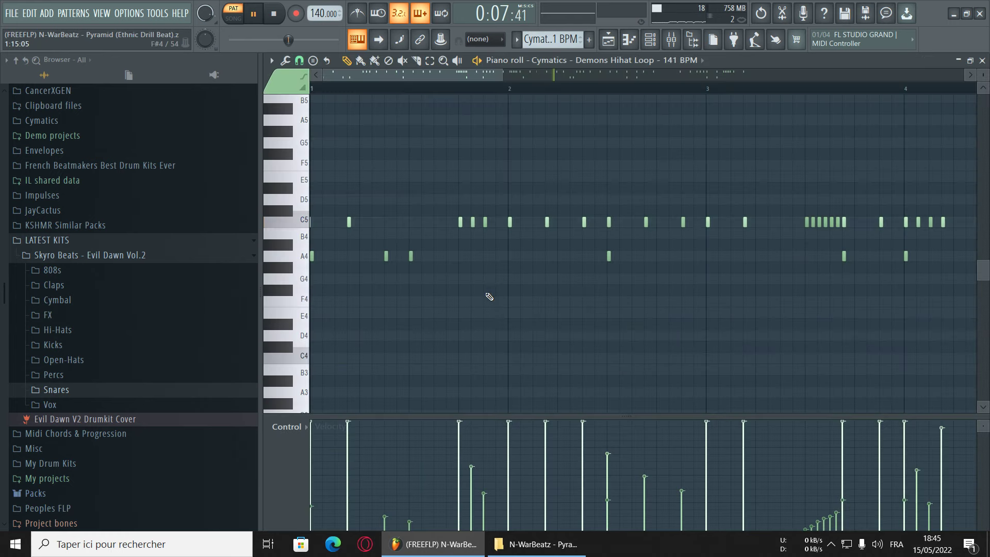
pyautogui.click(287, 426)
pyautogui.click(301, 452)
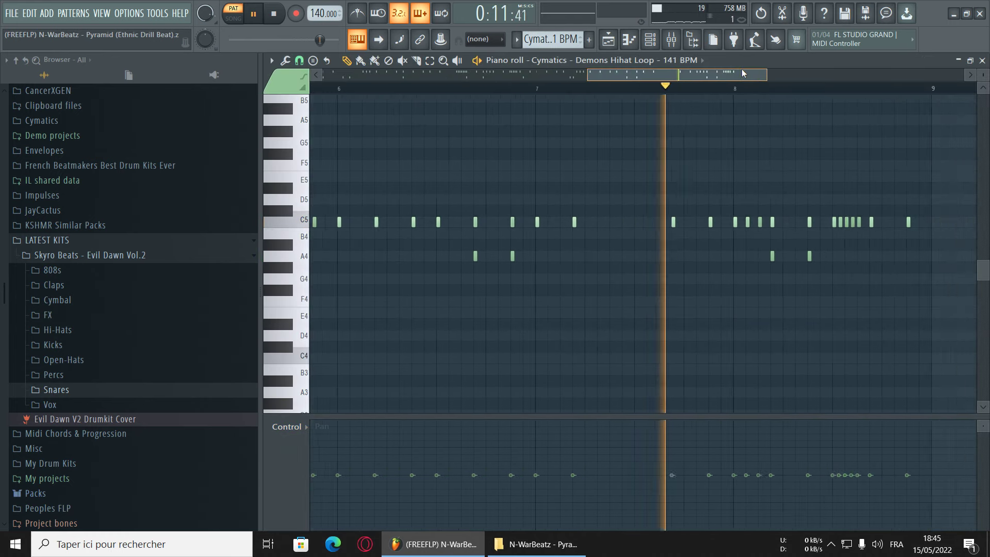
pyautogui.click(287, 427)
pyautogui.click(302, 451)
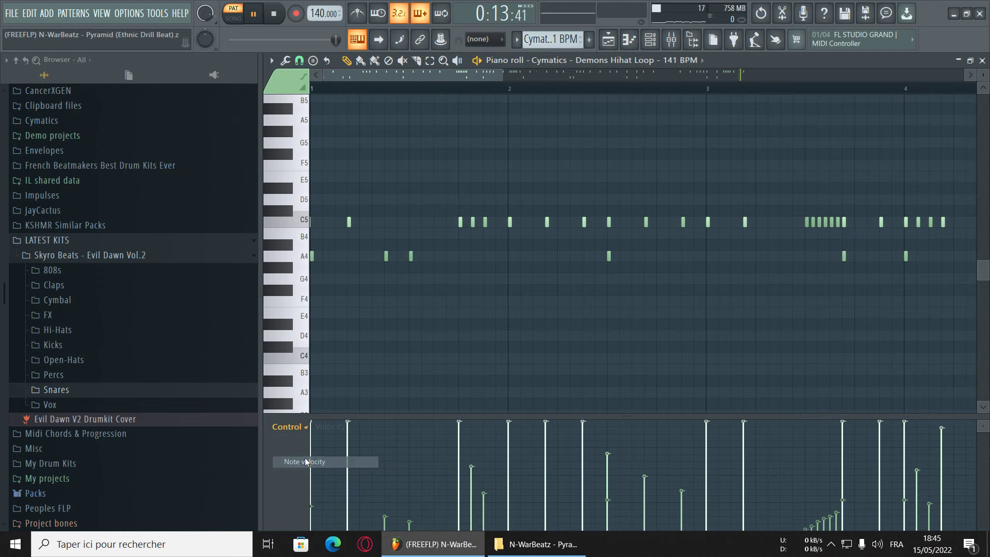
pyautogui.click(981, 61)
pyautogui.press('space')
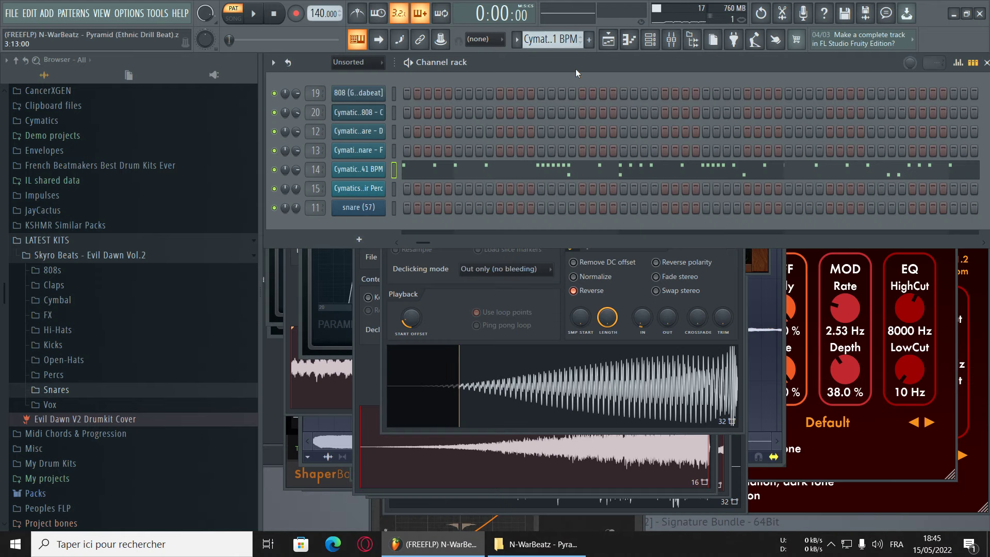
# - Play the Cymatics - Air Perc pattern and follow its notes across the channel rack
pyautogui.press('KP_Add')
pyautogui.press('space')
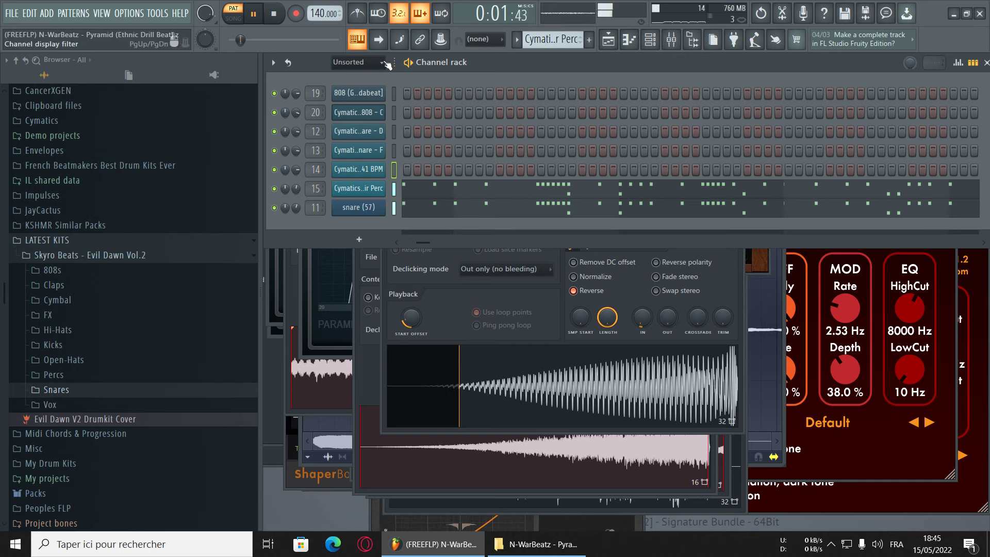
pyautogui.click(517, 40)
pyautogui.click(473, 240)
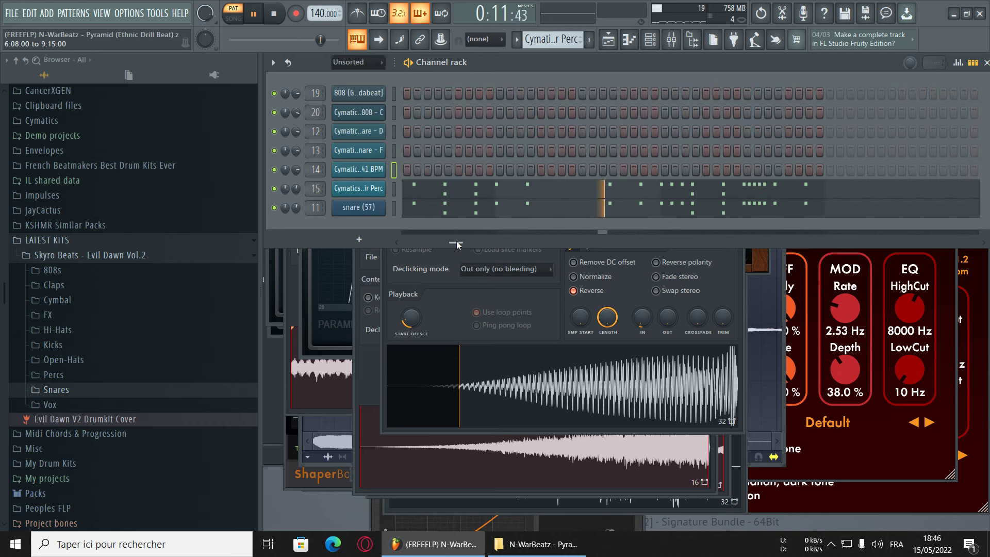
pyautogui.moveTo(460, 241); pyautogui.dragTo(417, 246)
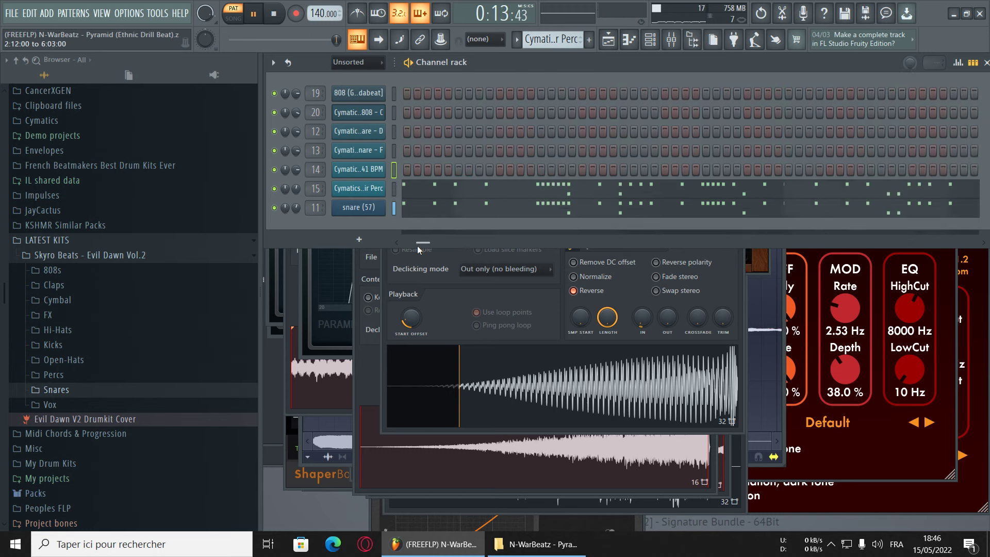
pyautogui.press('space')
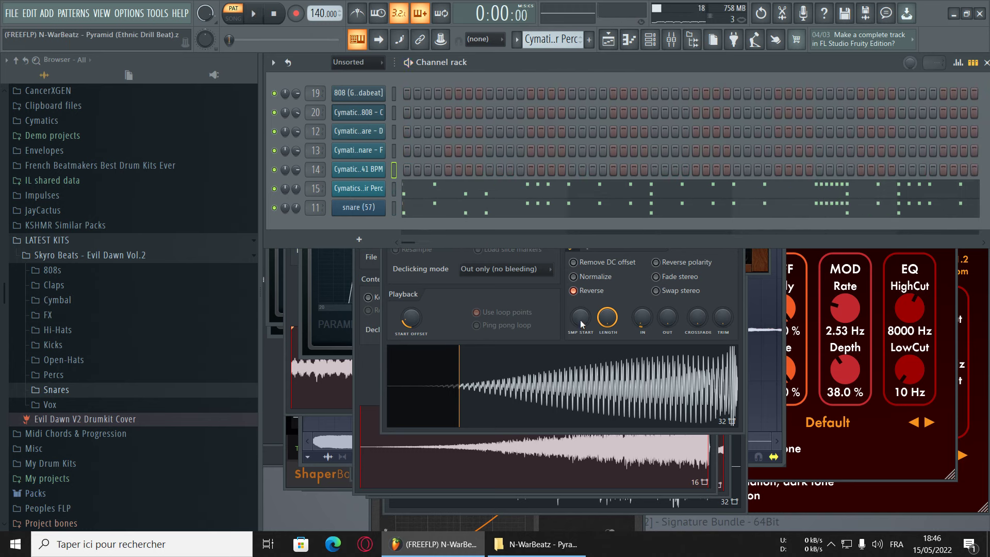
# - Switch to File Explorer and examine the samples inside the (FREEFLP) N-WarBeatz - Pyramid (Ethnic Drill Beat) folder
pyautogui.click(536, 544)
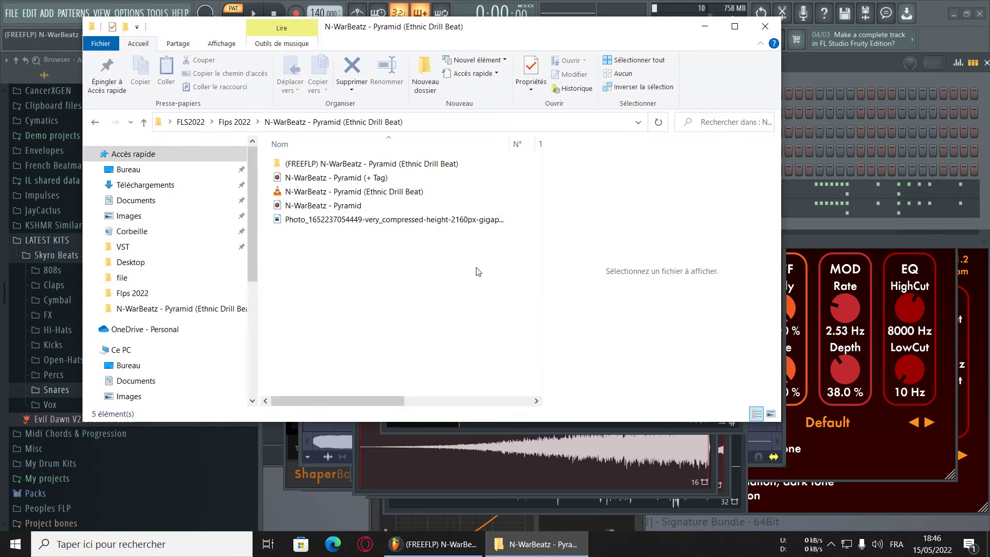
pyautogui.doubleClick(401, 165)
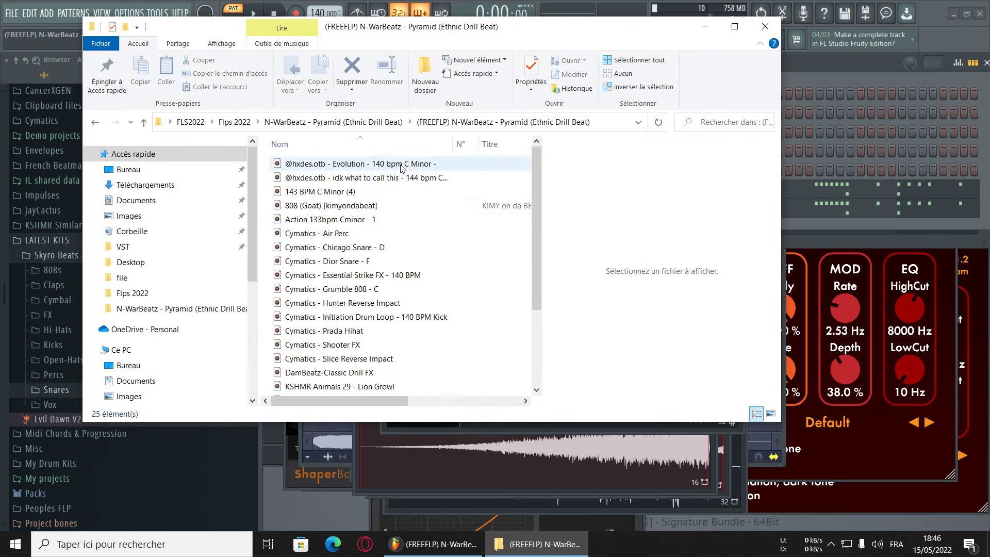
pyautogui.scroll(-3, 425, 291)
pyautogui.scroll(3, 424, 292)
pyautogui.click(372, 122)
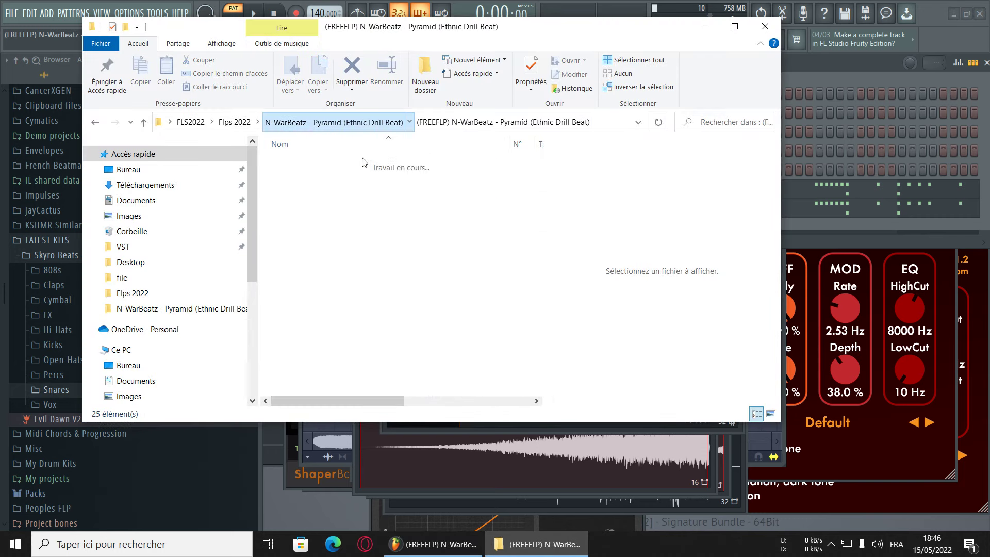
# - Set up a RAR archive of the (FREEFLP) project folder with Optimale compression and a 1024 Mo dictionary
pyautogui.rightClick(364, 165)
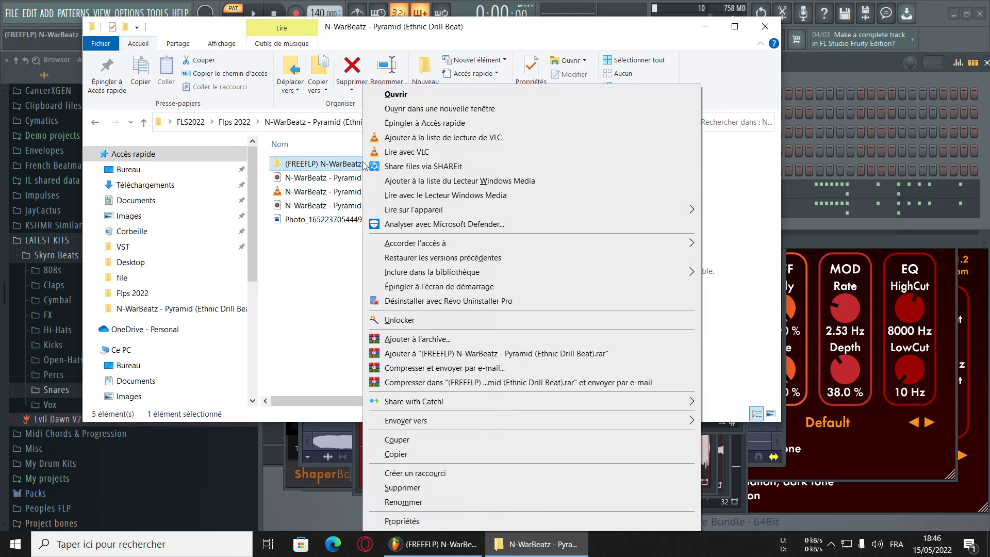
pyautogui.click(439, 339)
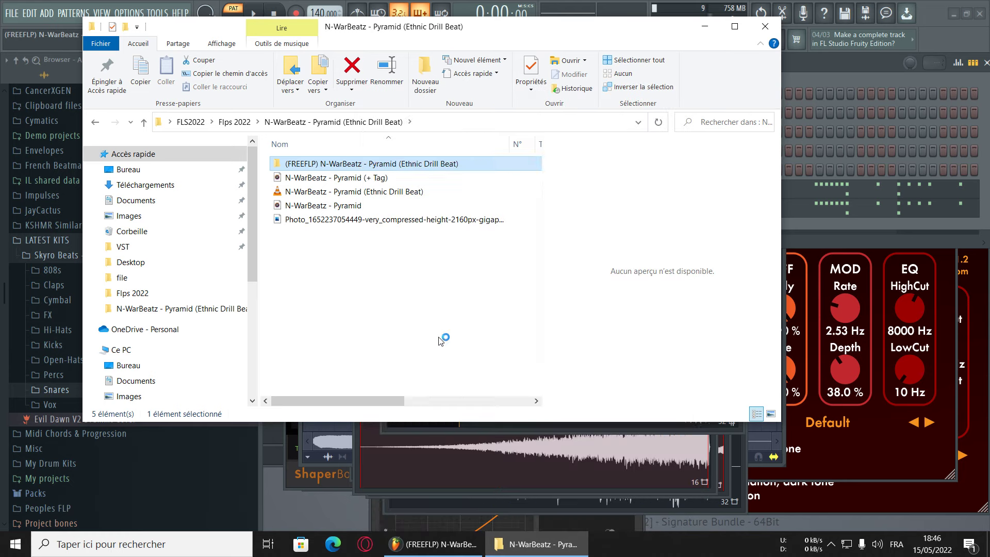
pyautogui.click(423, 291)
pyautogui.click(401, 345)
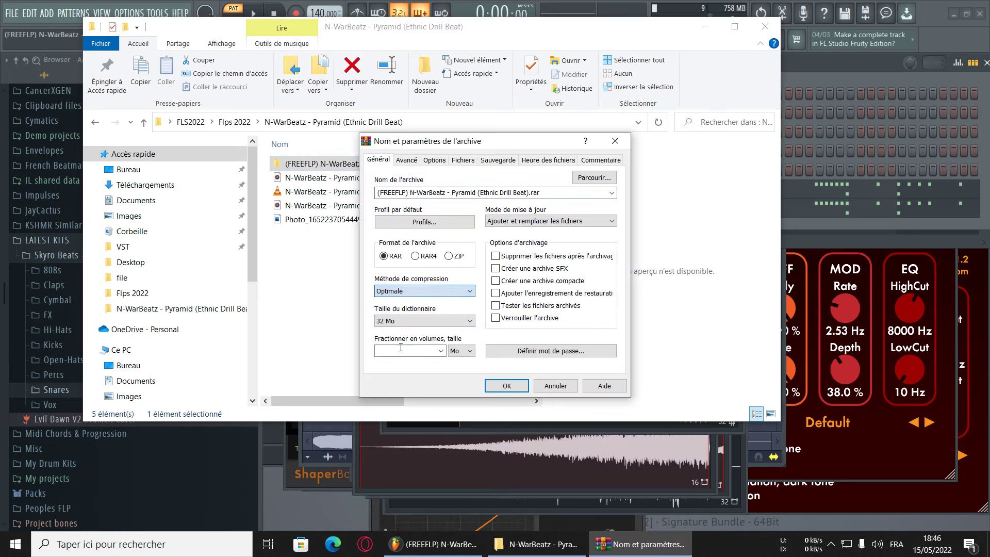
pyautogui.click(439, 321)
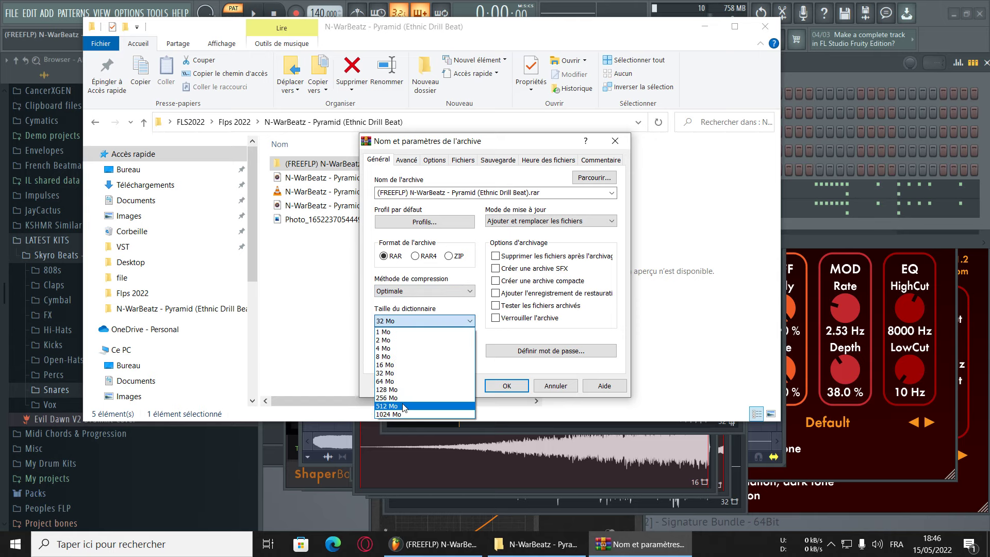
pyautogui.click(406, 411)
# - Protect the archive with a visible password, enter the archive password and create the RAR file
pyautogui.click(521, 351)
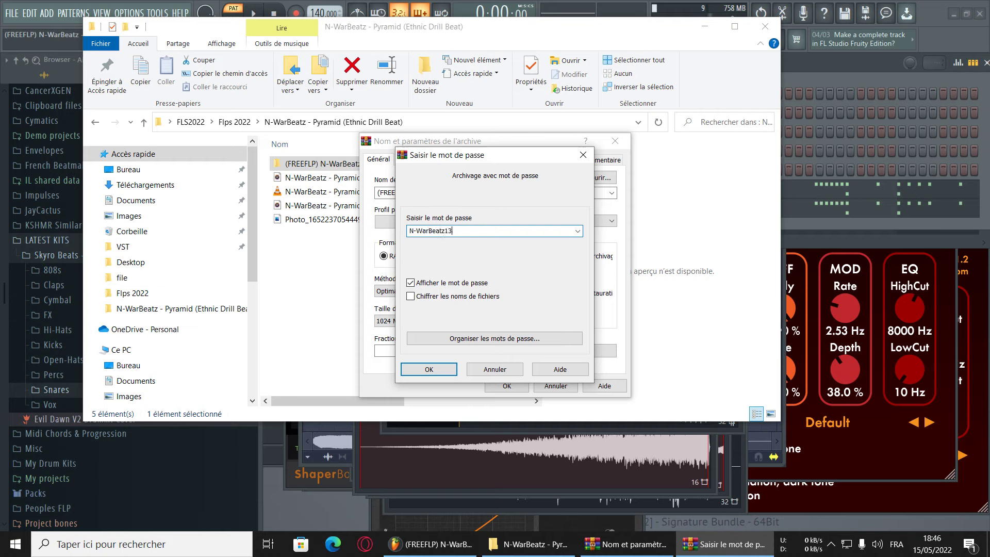
pyautogui.doubleClick(459, 229)
pyautogui.click(429, 370)
pyautogui.click(499, 385)
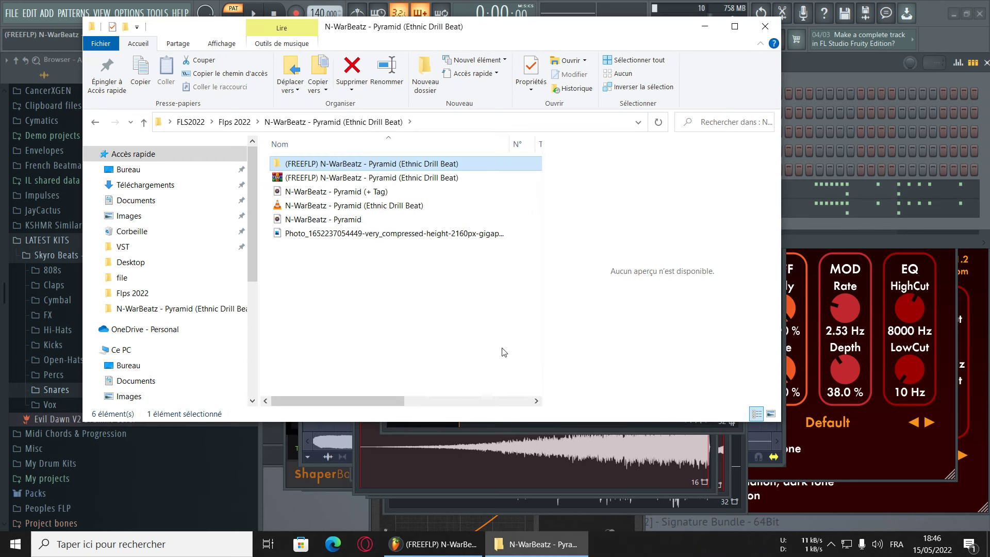
pyautogui.click(504, 353)
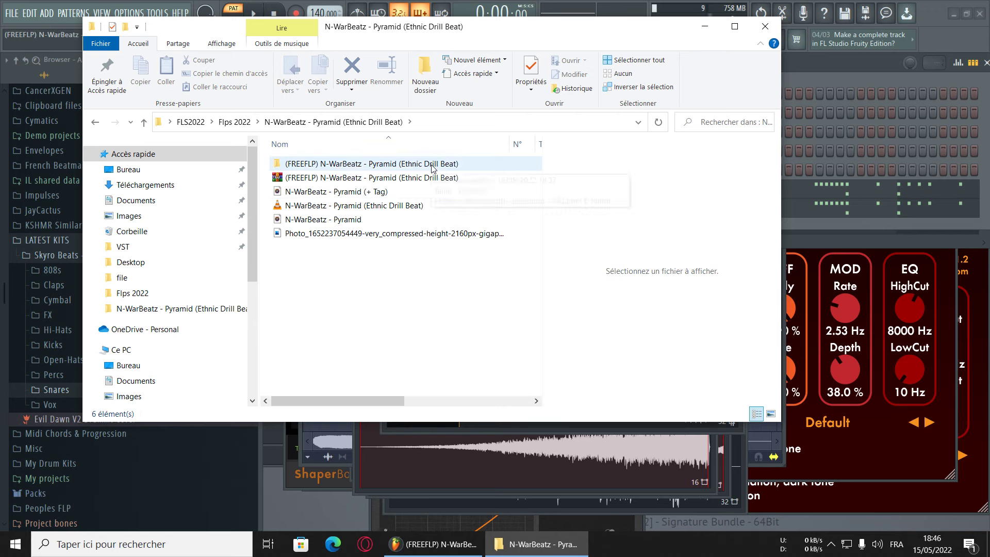
# - Switch back to FL Studio, set playback to song mode and open the Playlist
pyautogui.click(814, 61)
pyautogui.click(233, 18)
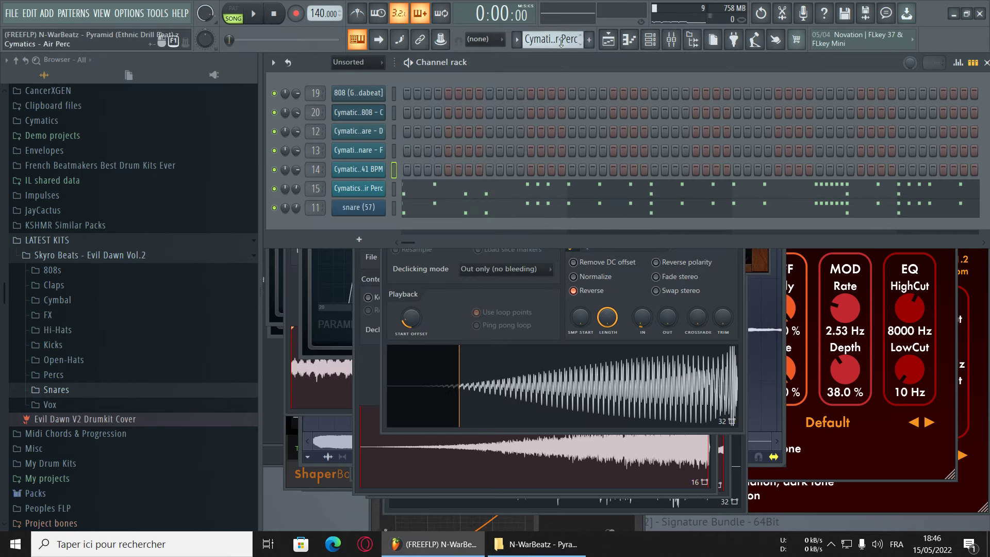
pyautogui.click(609, 39)
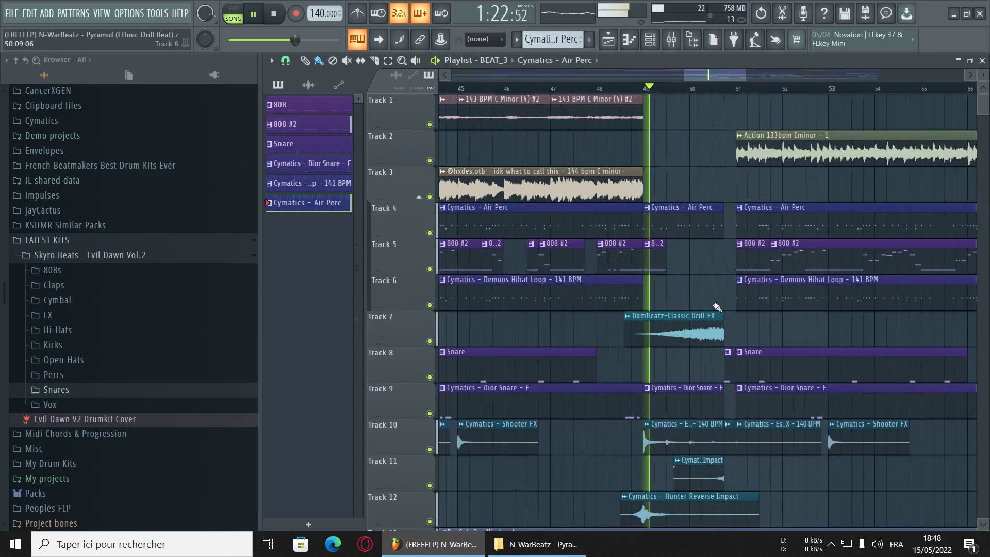
# - Play the full arrangement to its end, examining the playlist tracks down to Track 25, and stop playback
pyautogui.scroll(-5, 709, 417)
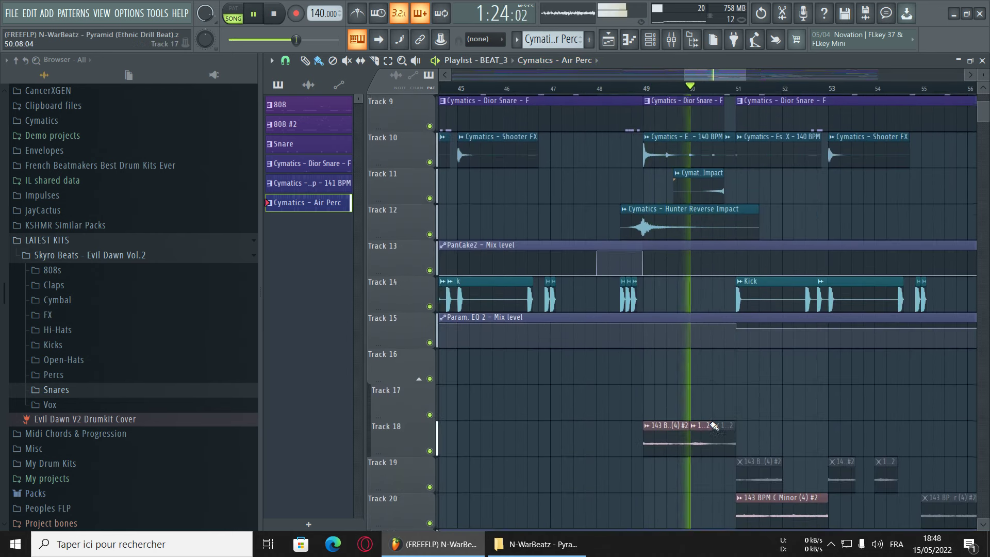
pyautogui.scroll(-2, 714, 425)
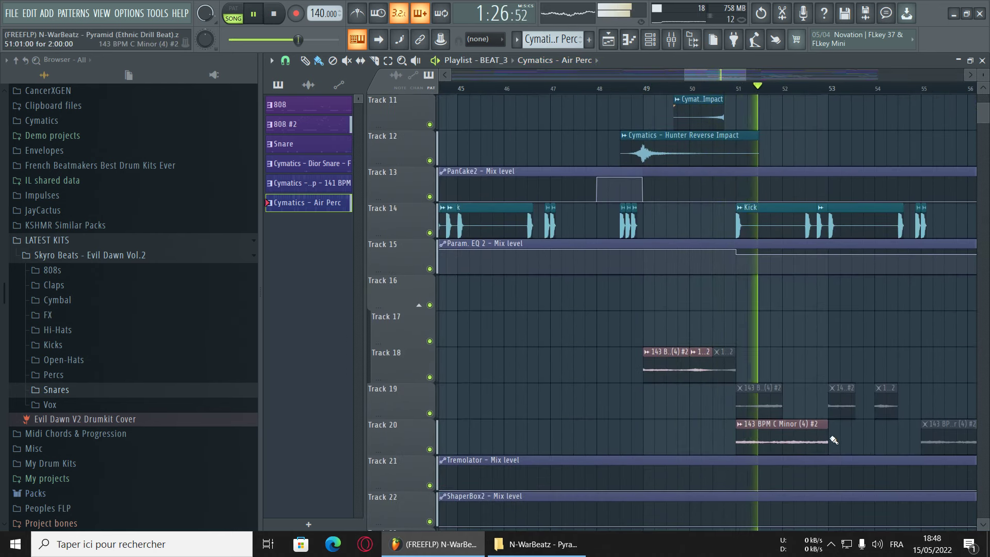
pyautogui.moveTo(726, 74); pyautogui.dragTo(733, 69)
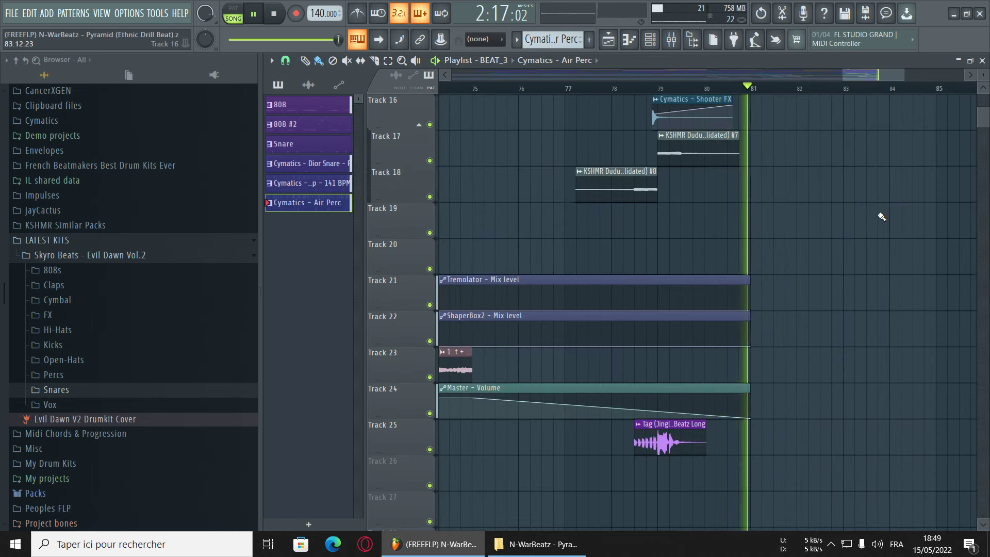
pyautogui.press('space')
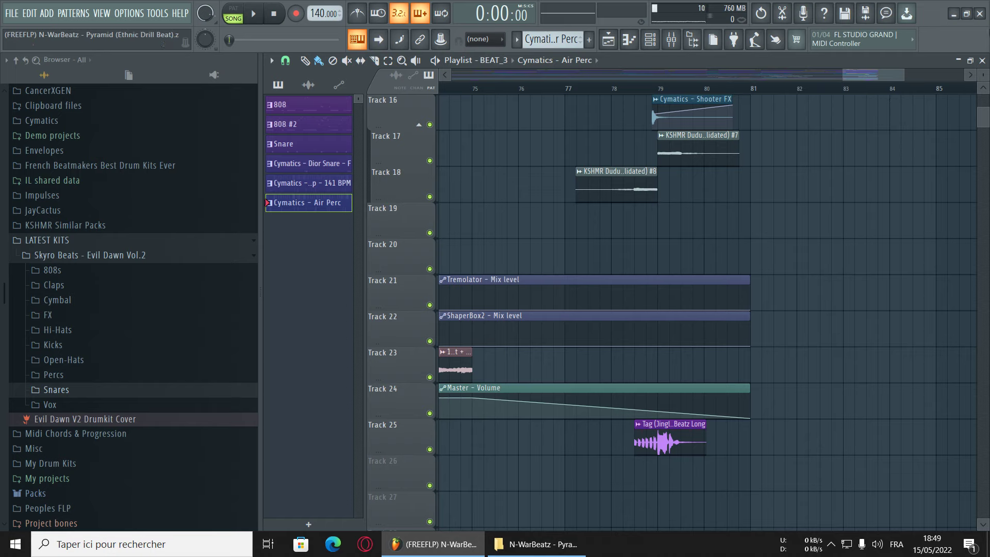